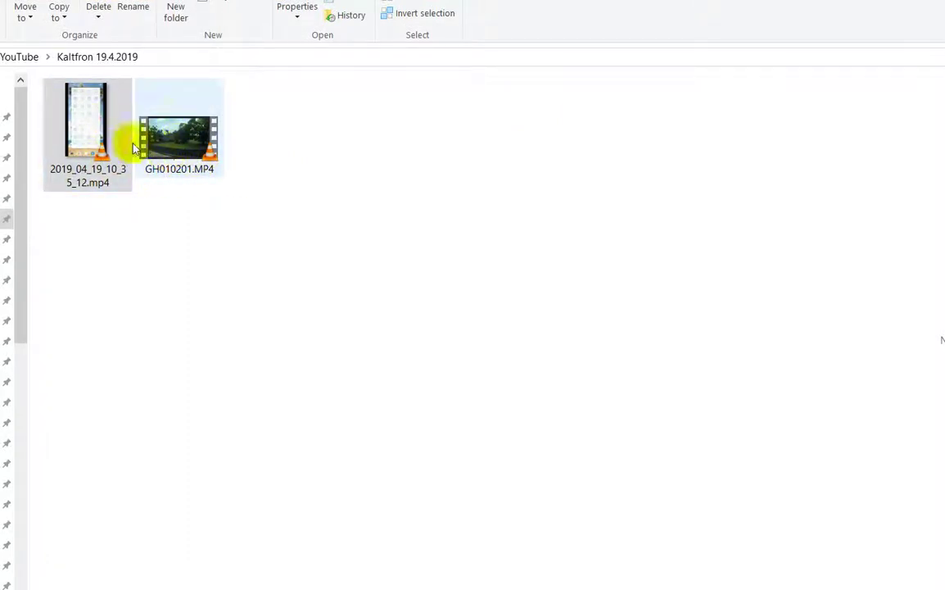
Step: Open the GH010201.MP4 video from the Kaltfron 19.4.2019 folder in VLC media player
click(122, 179)
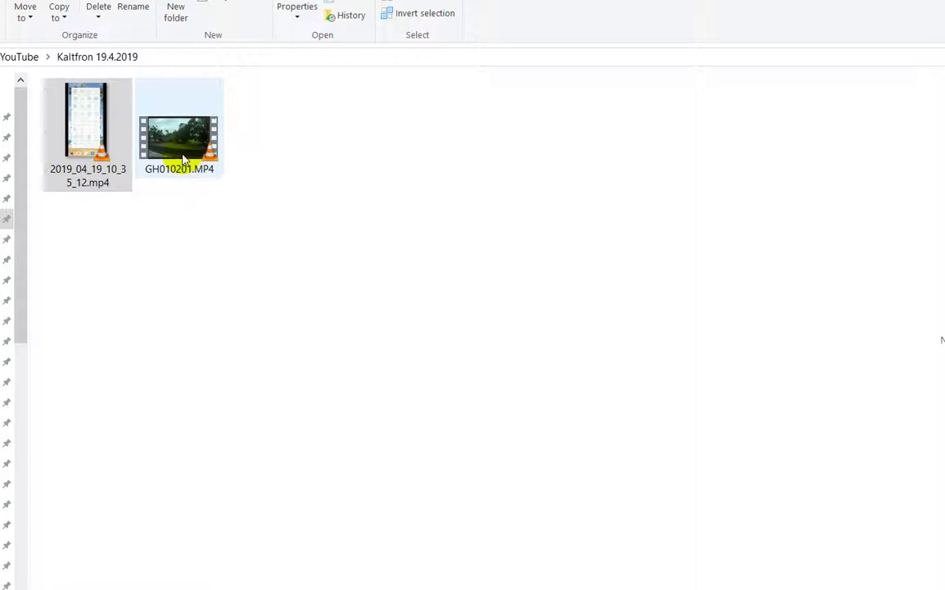
double_click(183, 157)
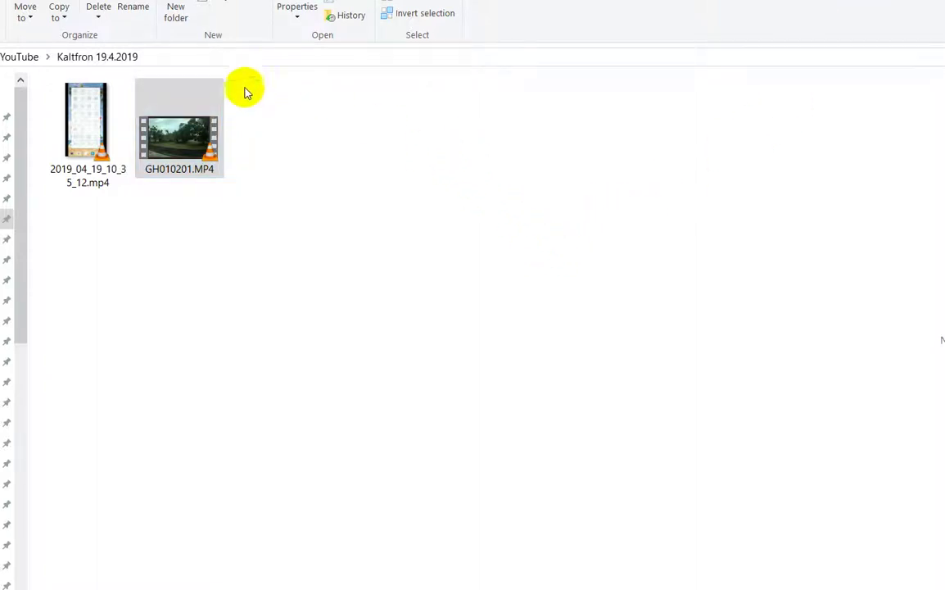
click(182, 108)
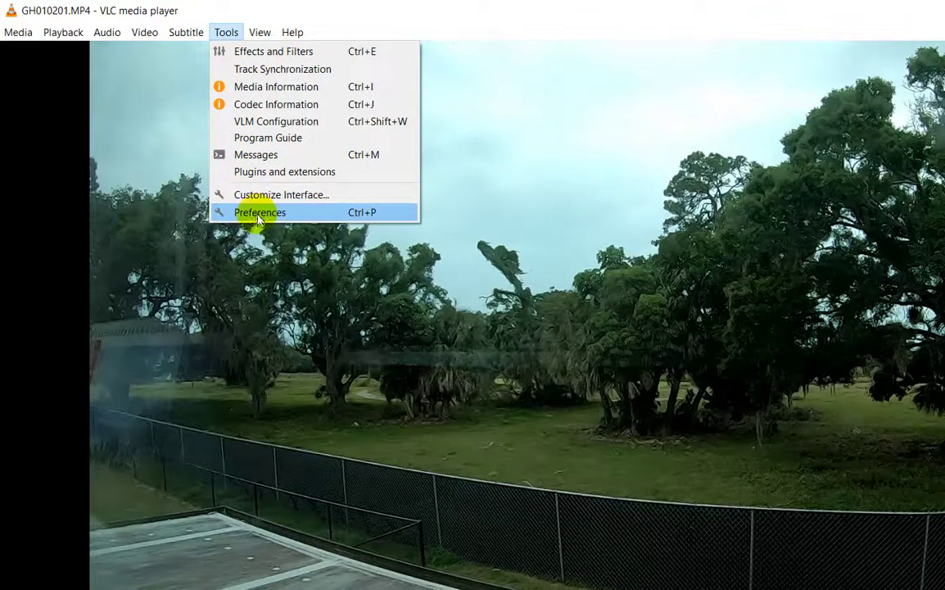
Step: Show all settings in VLC's preferences and turn off Scan for new plugins in the advanced settings
click(259, 215)
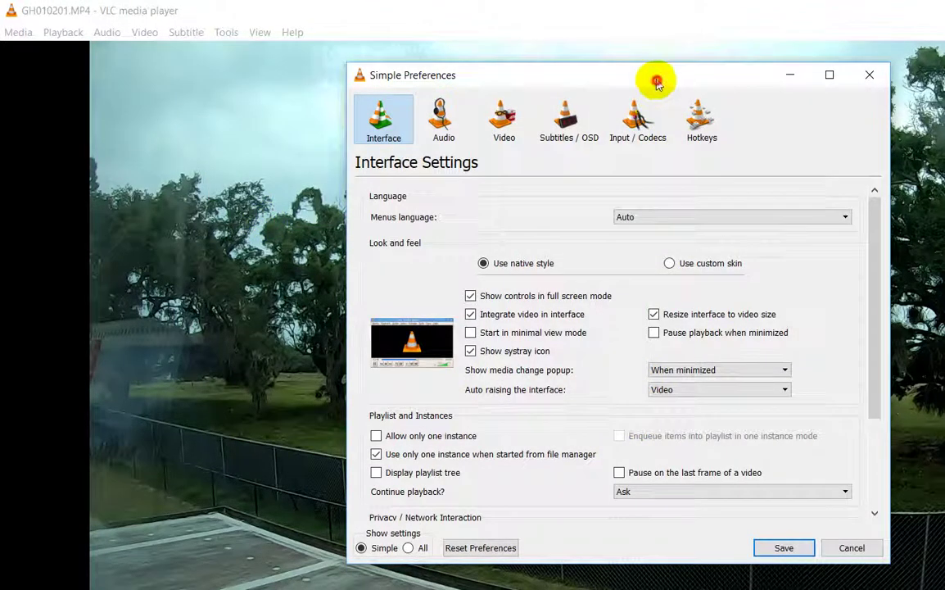
drag(655, 81, 570, 63)
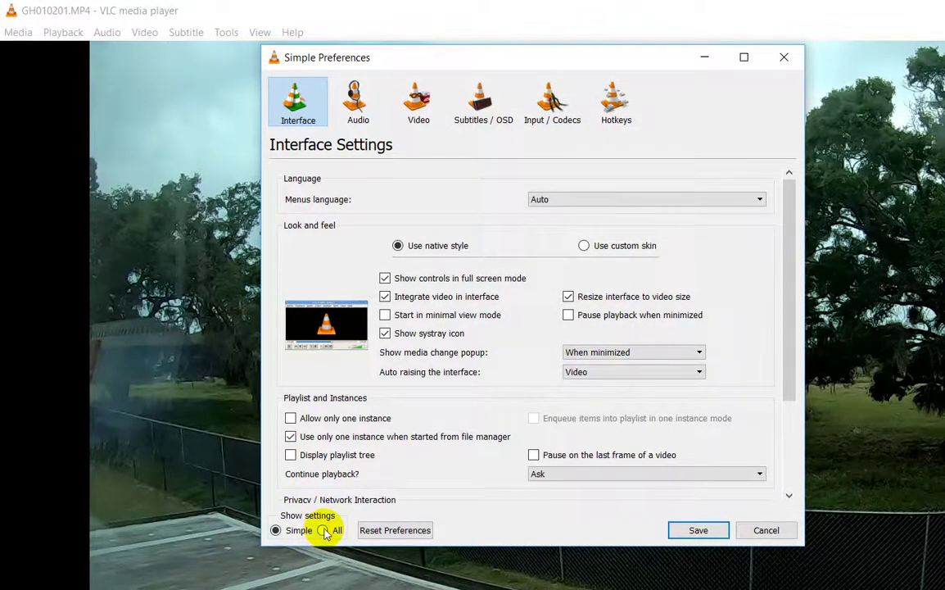
click(325, 530)
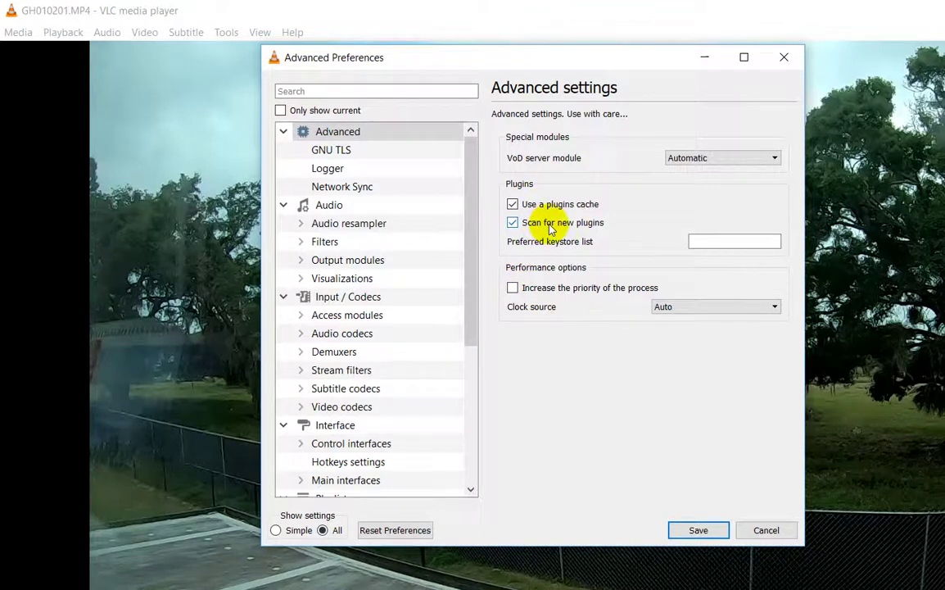
mouse_move(555, 230)
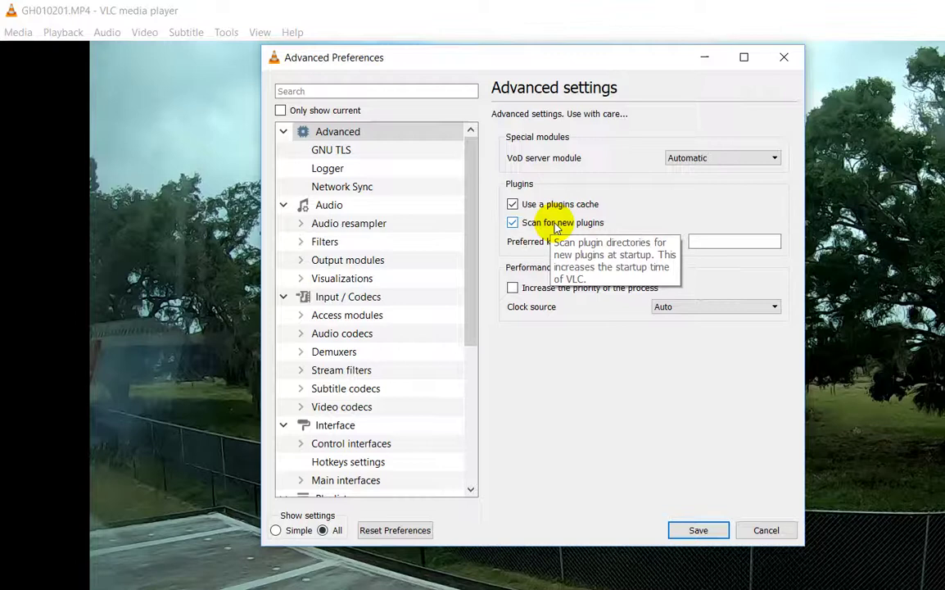
click(513, 224)
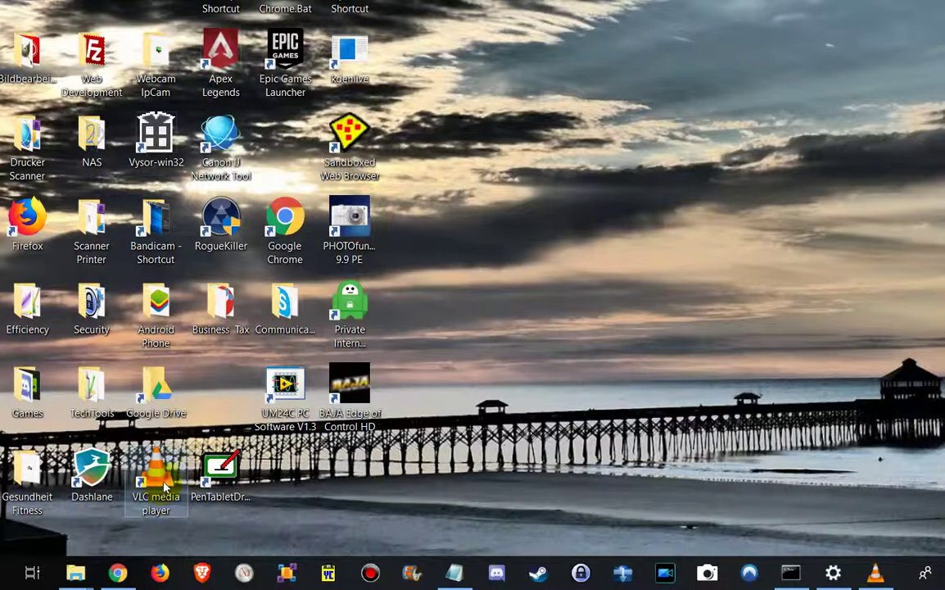
Step: Switch to File Explorer at VLC's installation folder through the desktop shortcut's properties, and open its plugins subfolder
right_click(163, 485)
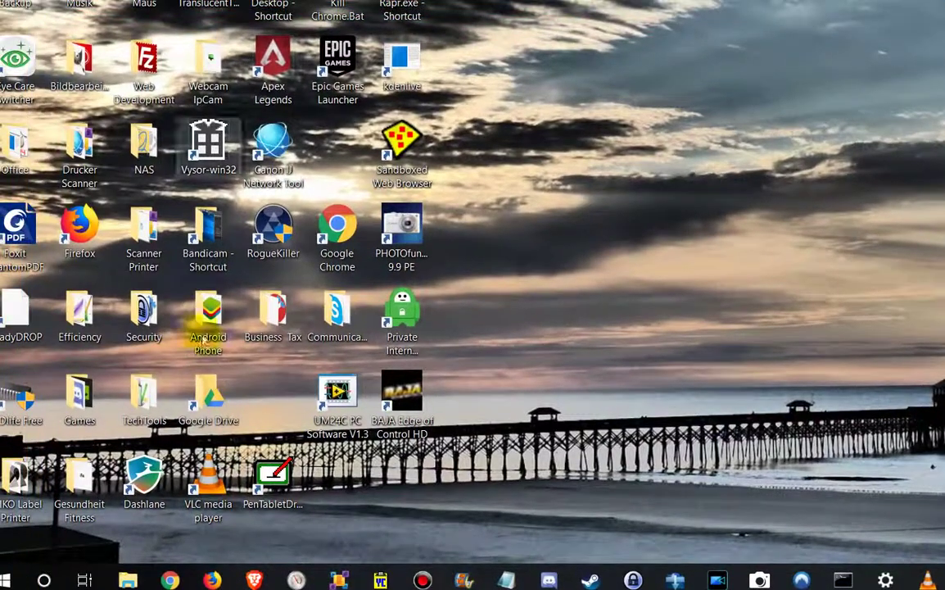
right_click(214, 479)
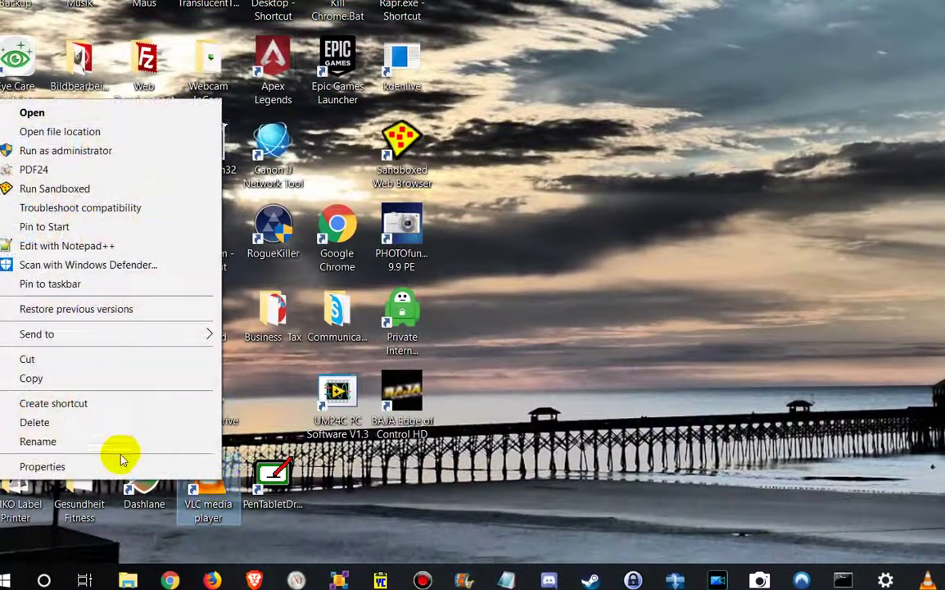
click(43, 466)
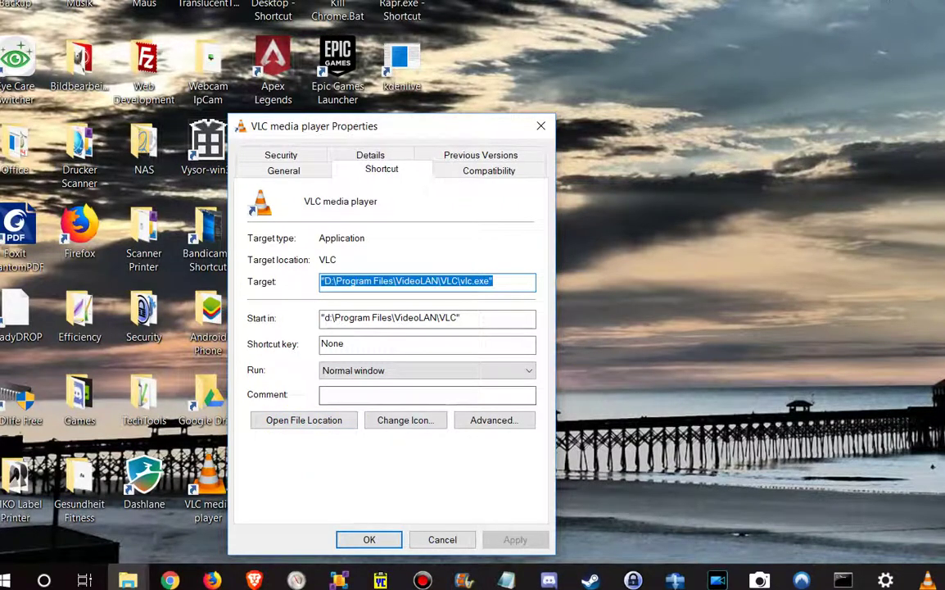
key(End)
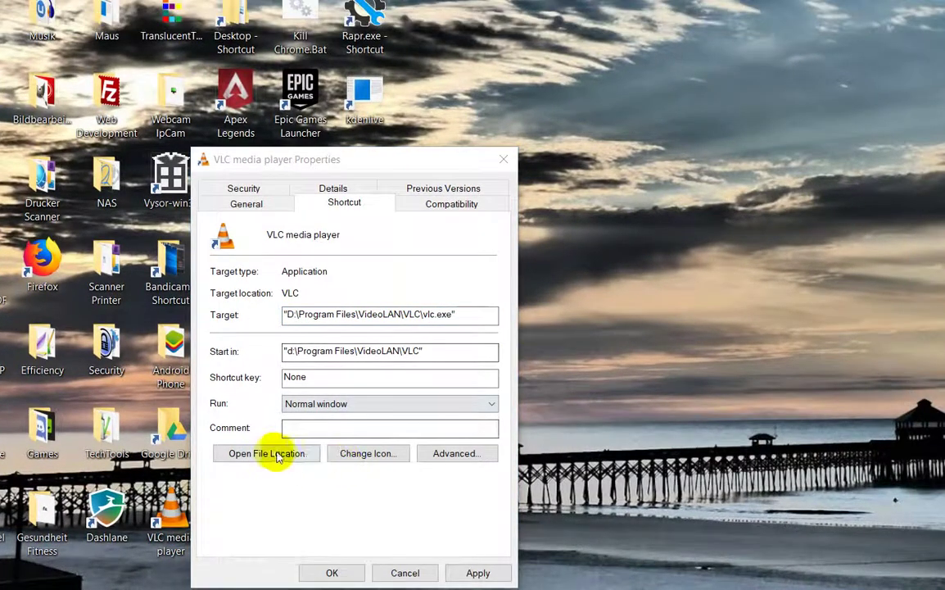
click(274, 455)
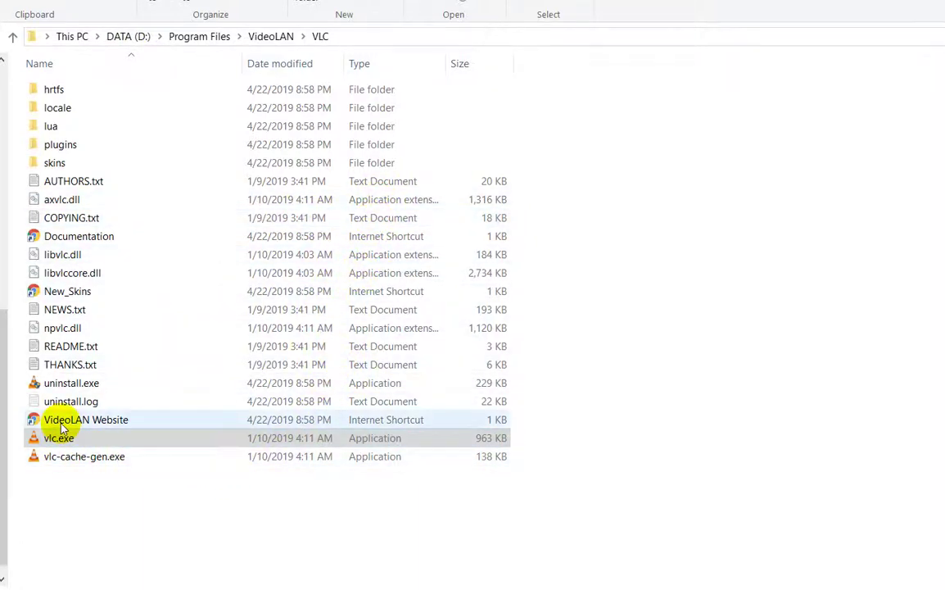
double_click(62, 145)
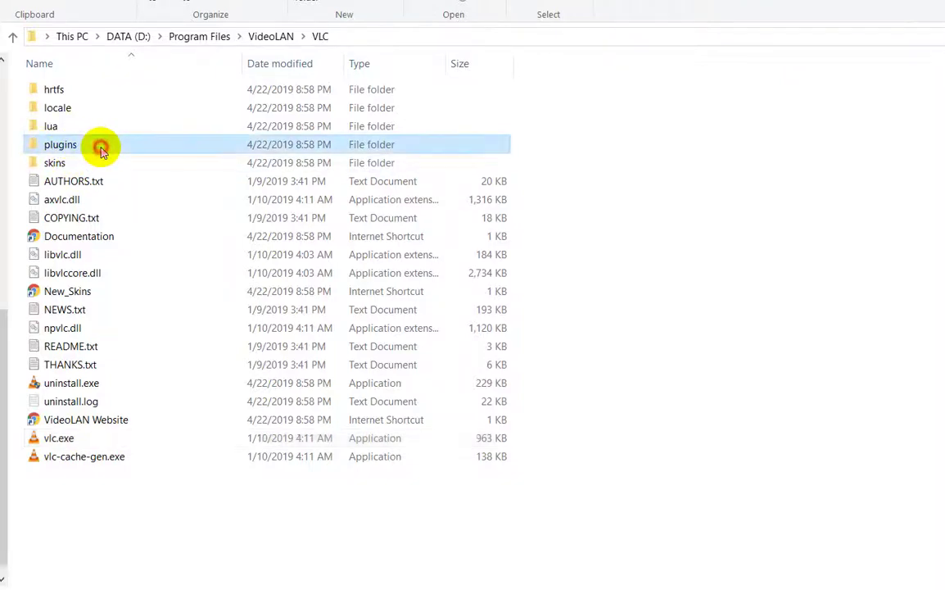
scroll(245, 263, down, 1)
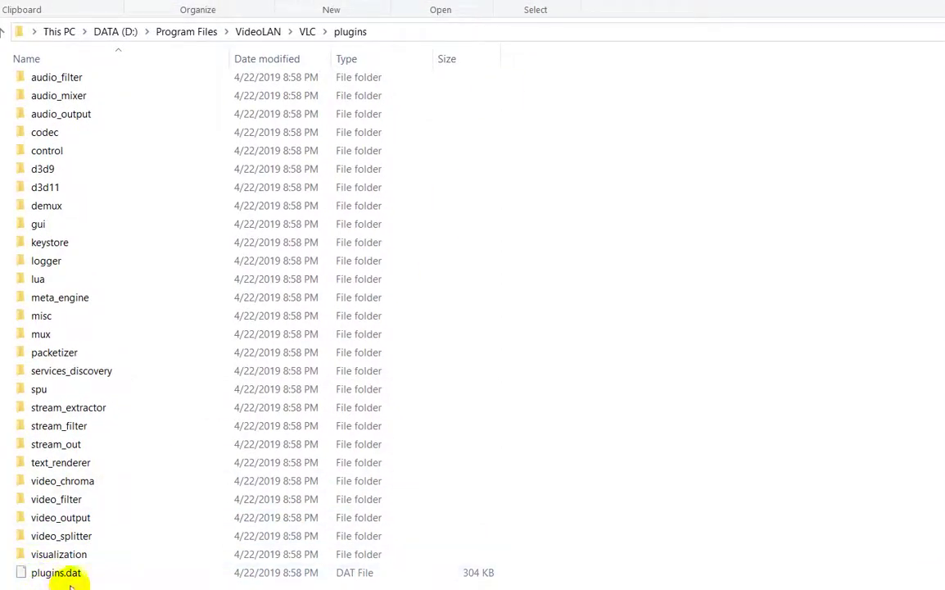
Step: Rename the plugins.dat file in the plugins folder to plugins.dat.save, accepting the extension change
click(59, 577)
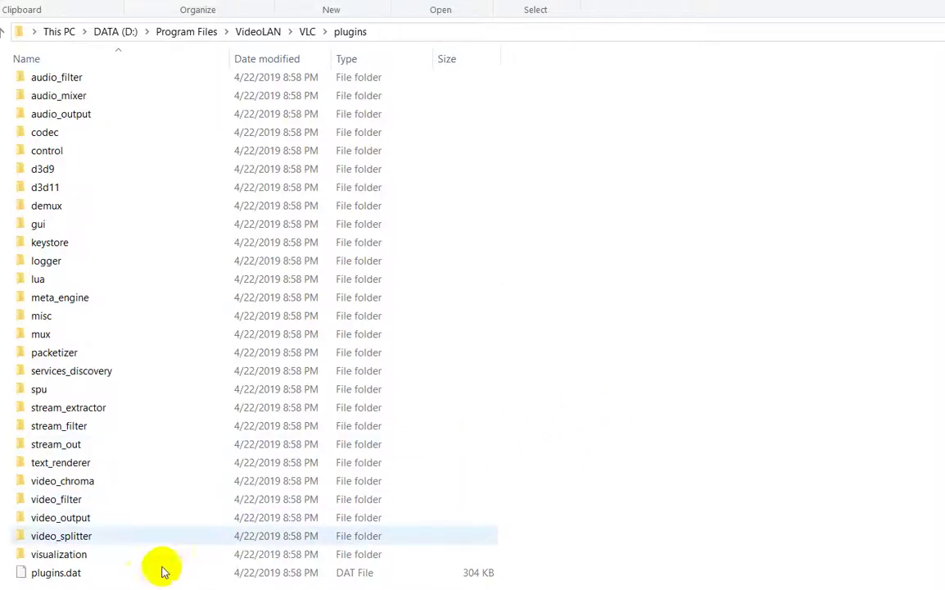
click(47, 575)
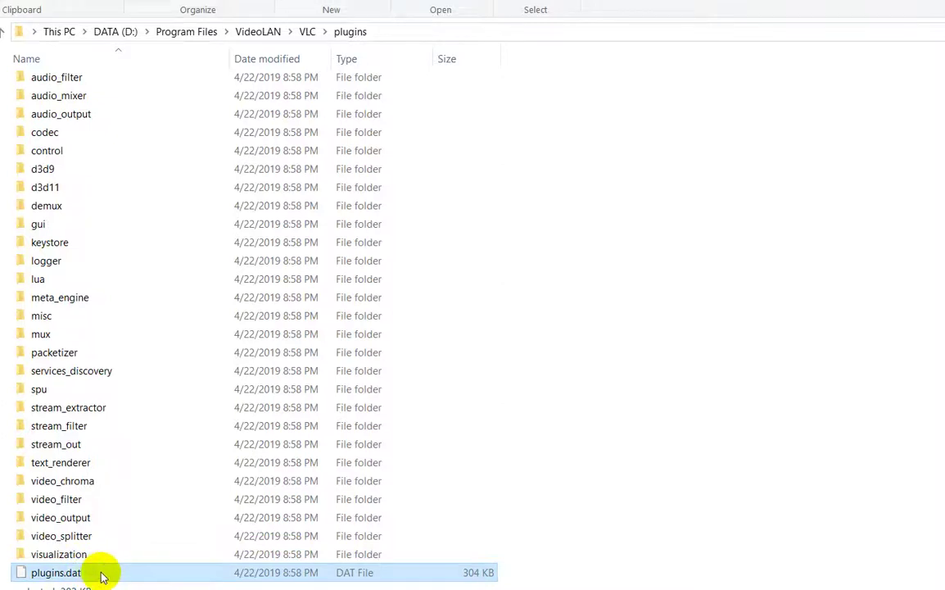
key(F2)
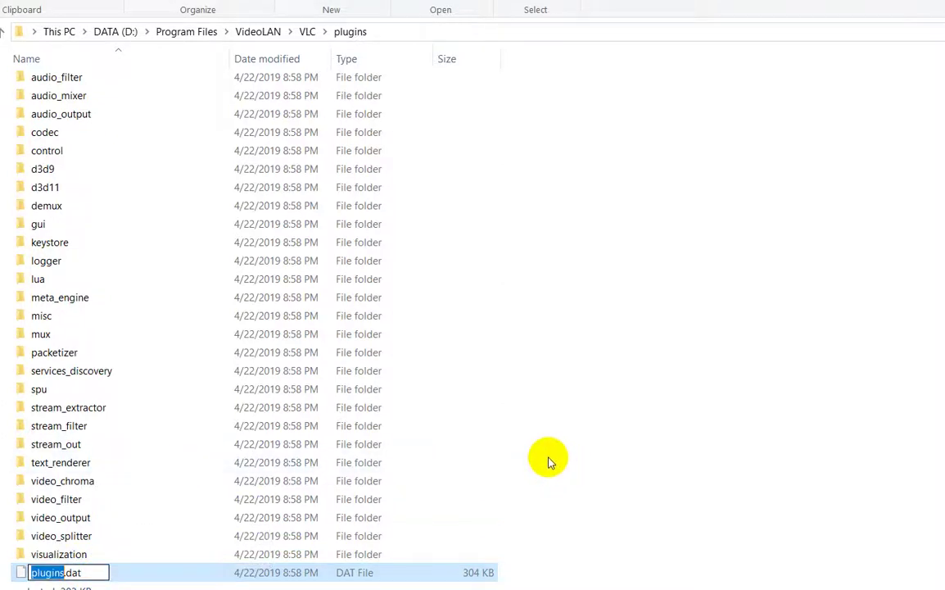
key(End)
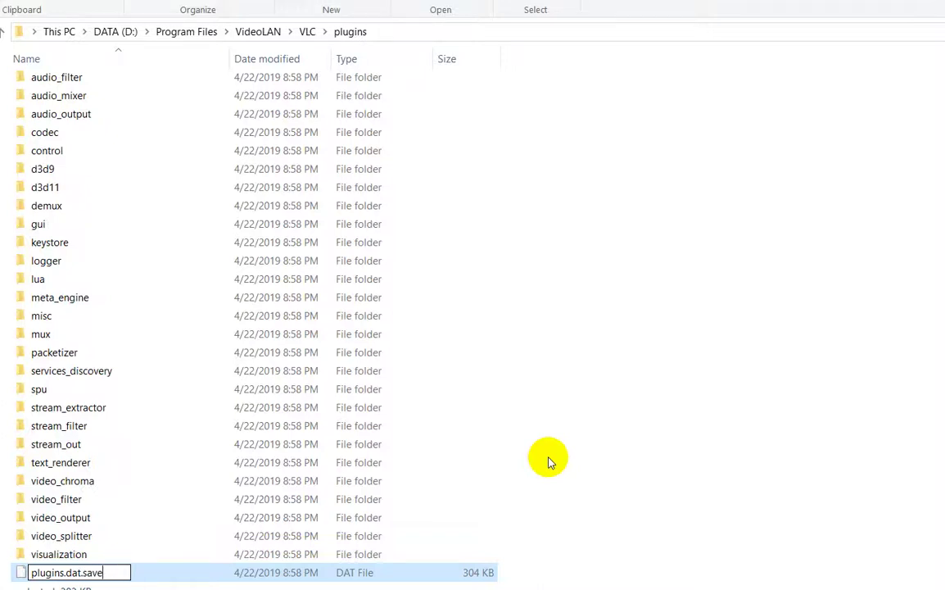
key(Return)
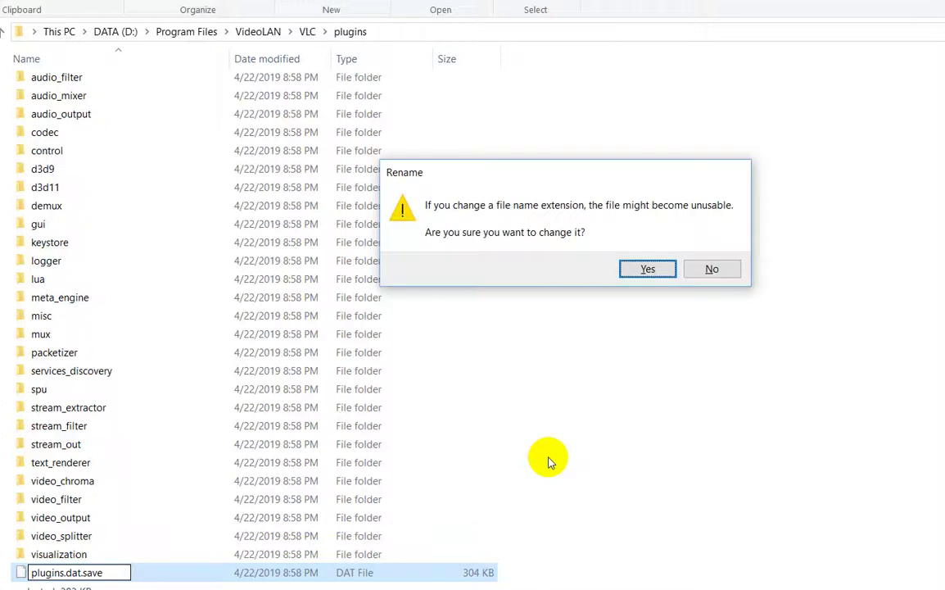
click(648, 270)
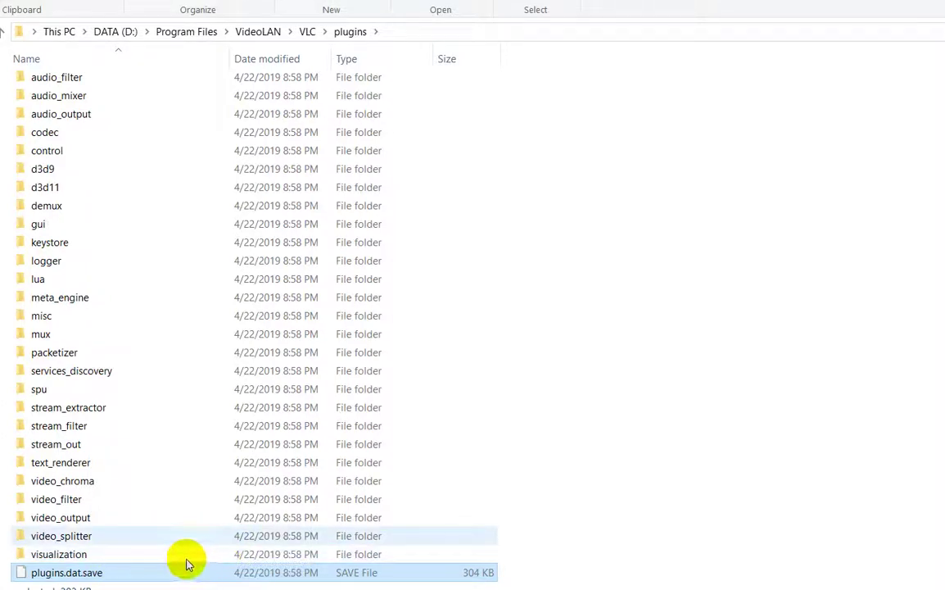
Step: Return to the Kaltfron 19.4.2019 folder and open GH010201.MP4 again to test VLC's startup
key(alt+Tab)
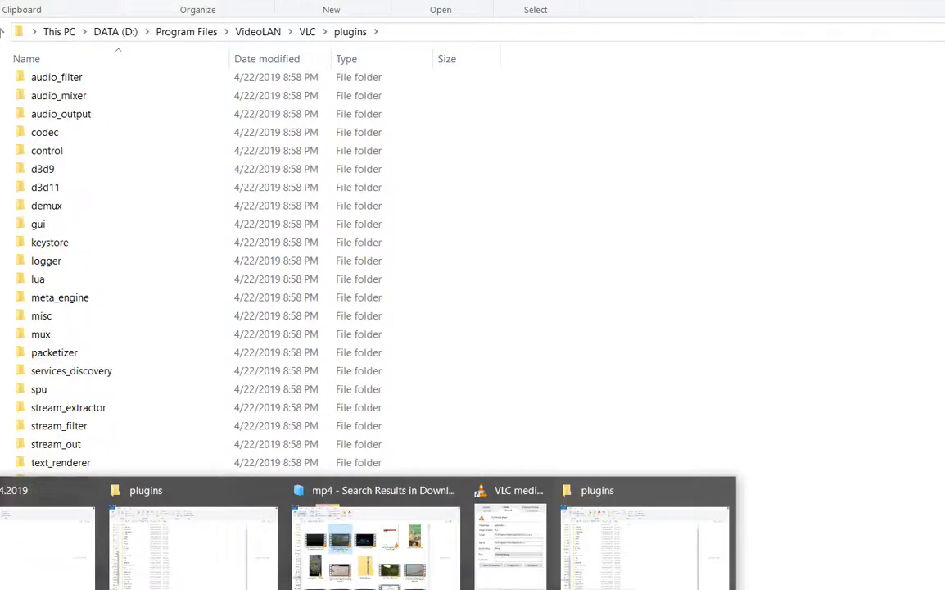
mouse_move(95, 569)
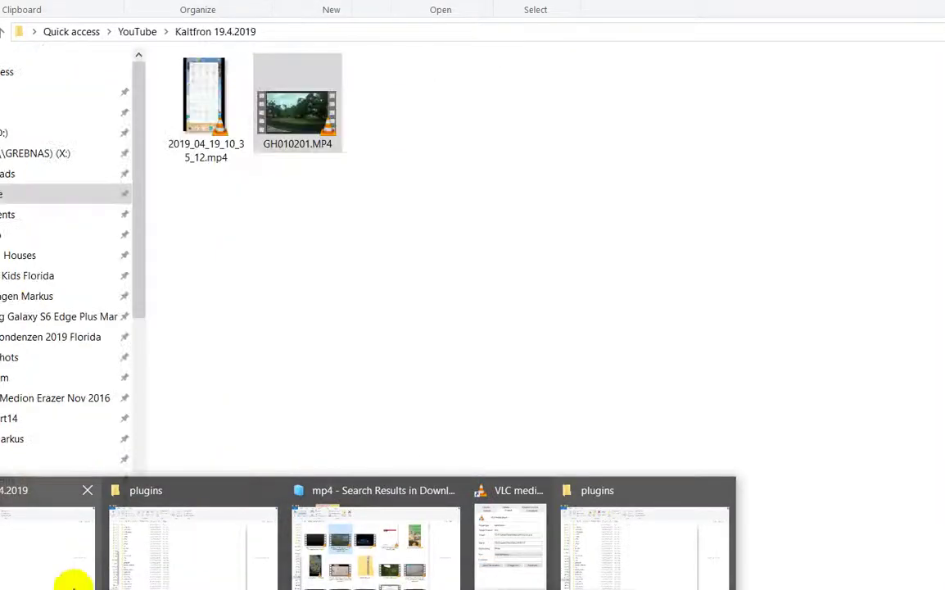
click(82, 532)
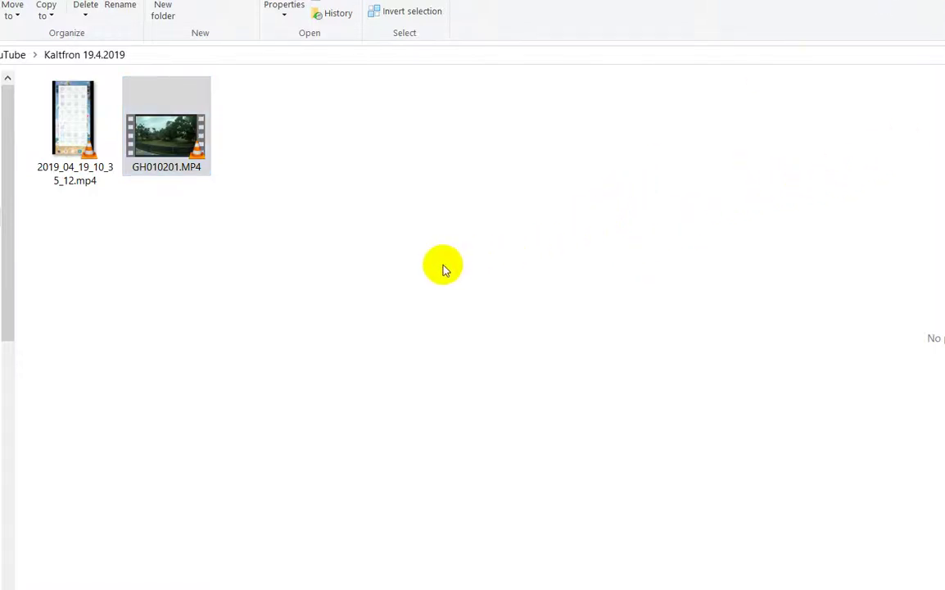
click(174, 126)
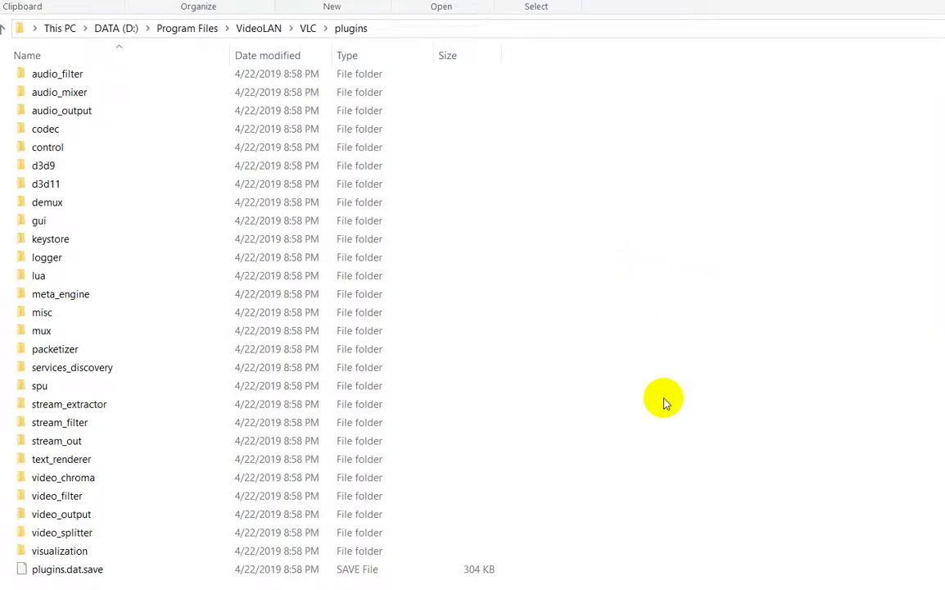
click(48, 571)
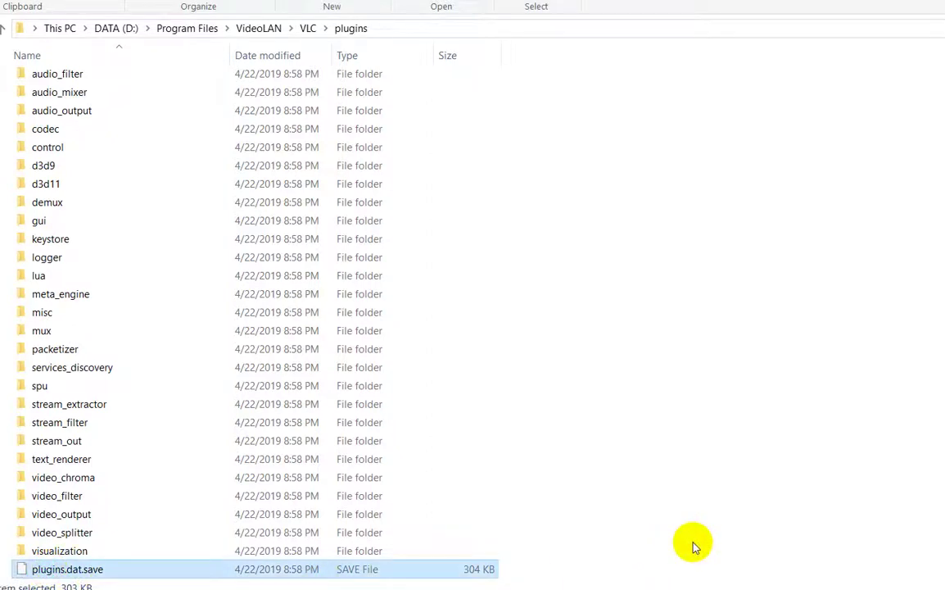
key(Delete)
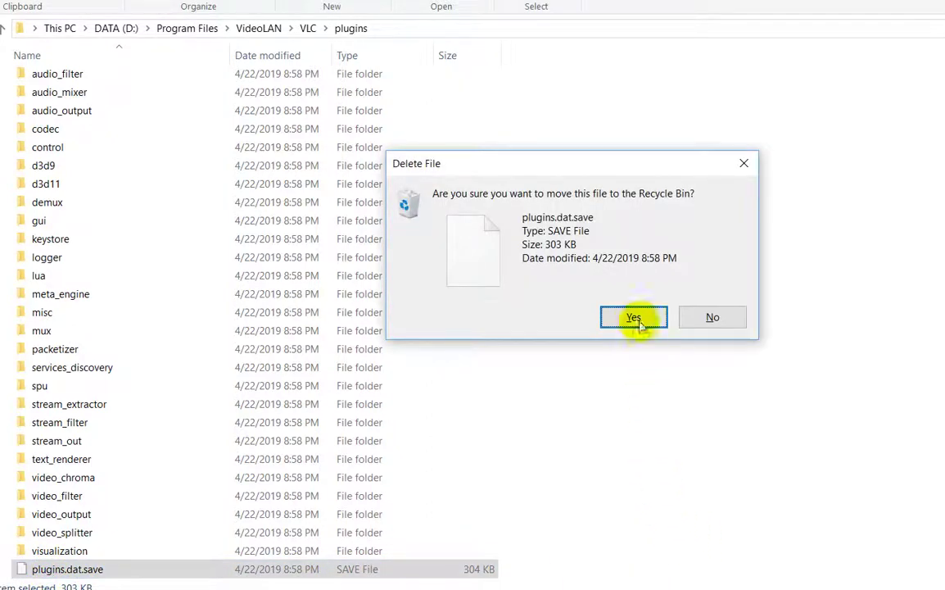
click(743, 163)
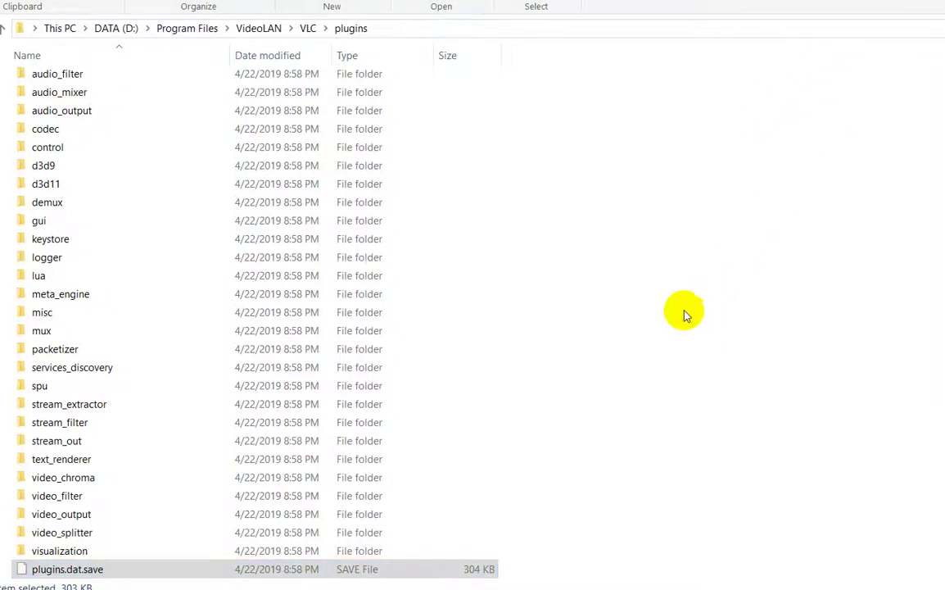
click(62, 571)
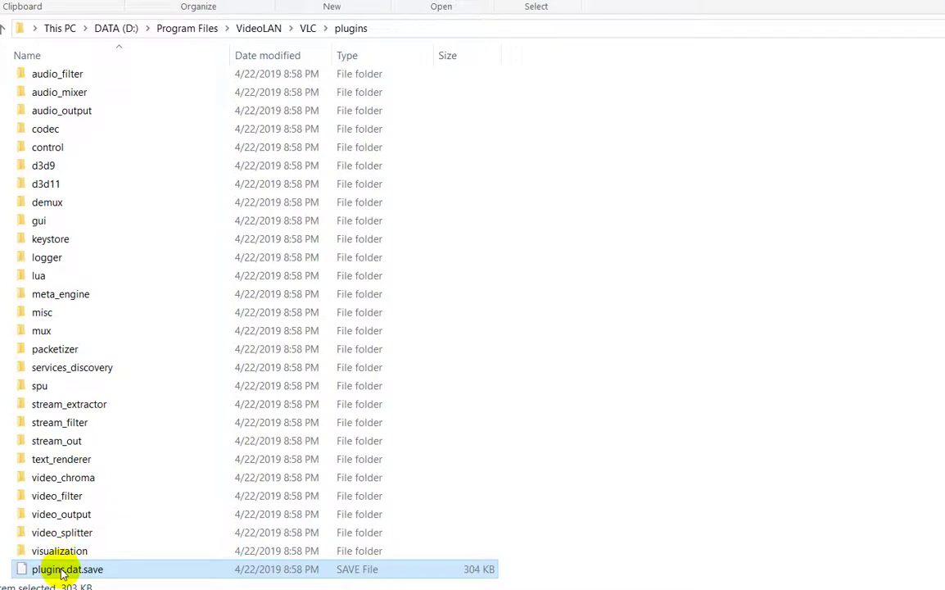
Step: Go up from the plugins folder to the VideoLAN folder
click(308, 30)
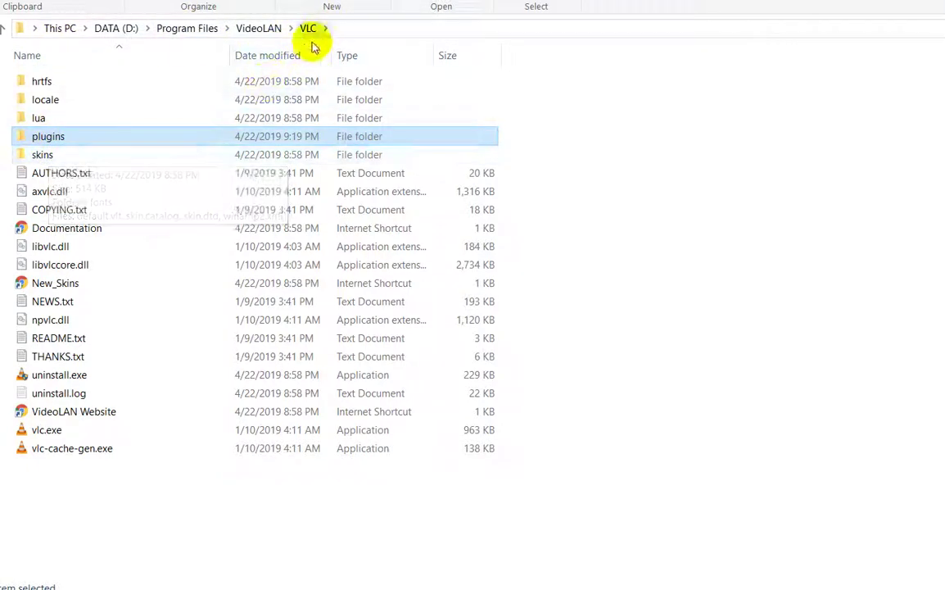
click(259, 28)
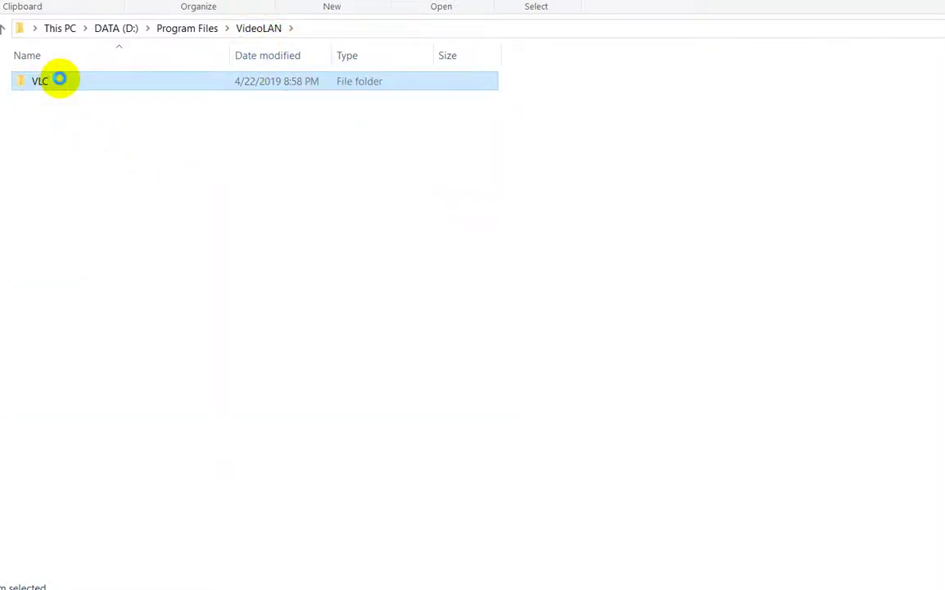
right_click(60, 78)
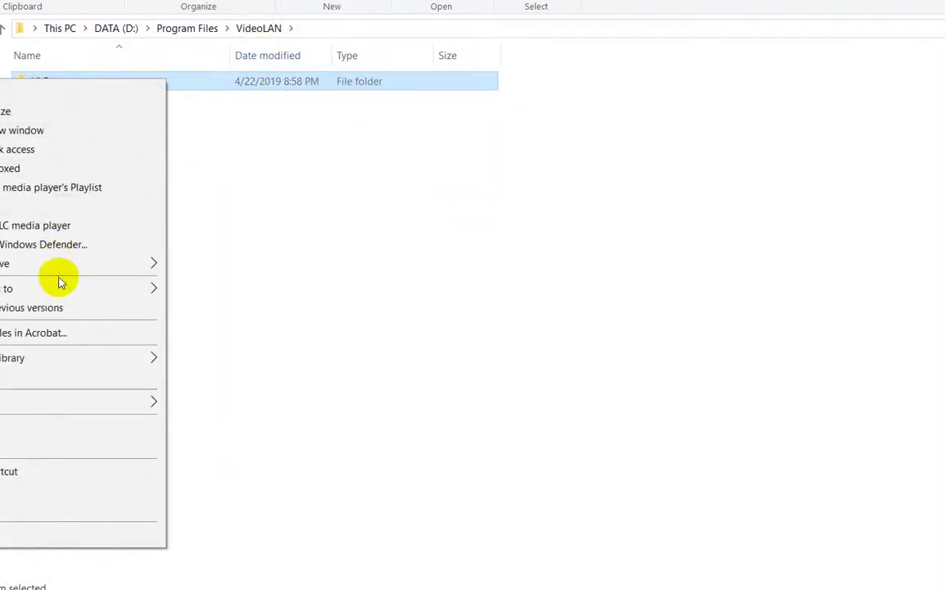
click(144, 7)
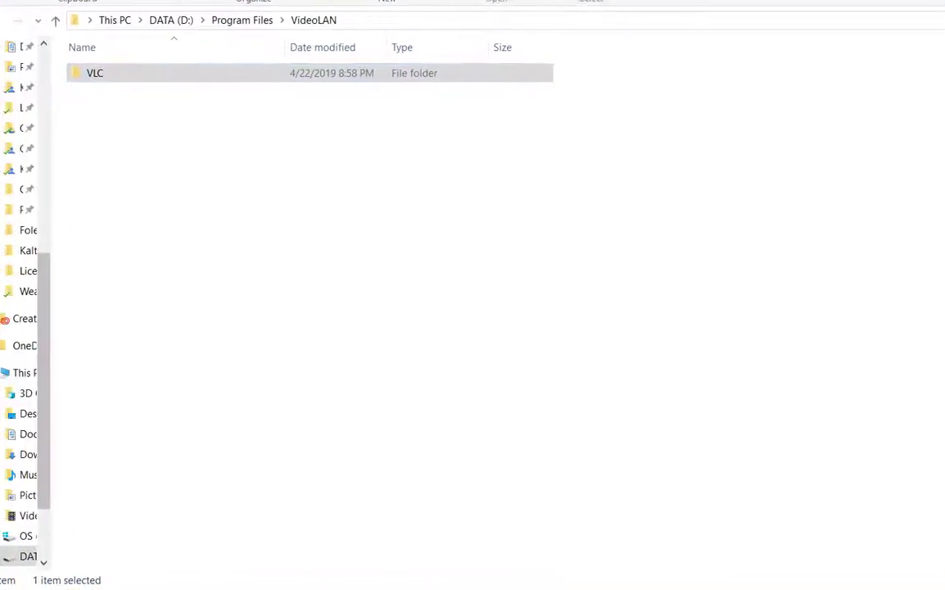
click(140, 80)
right_click(139, 80)
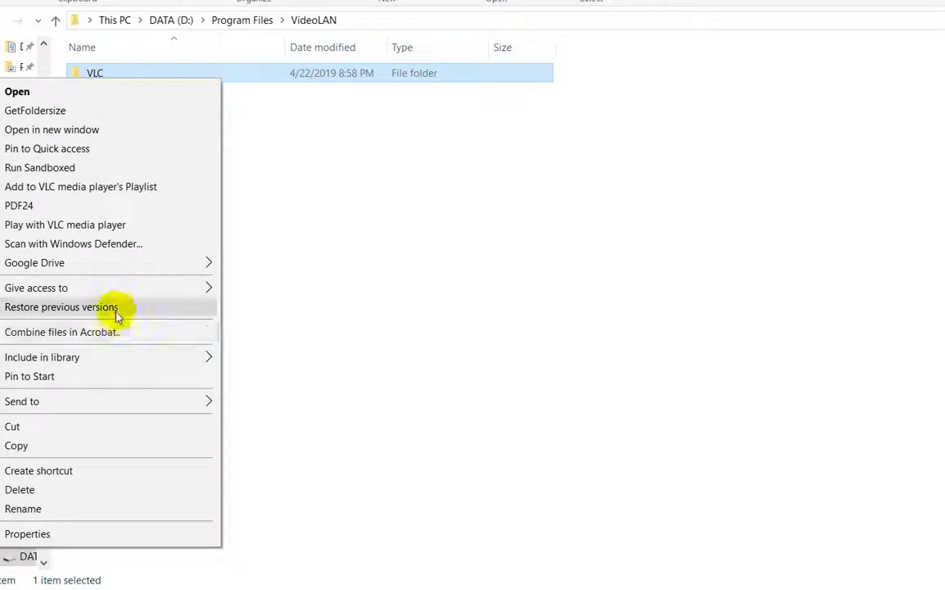
mouse_move(101, 264)
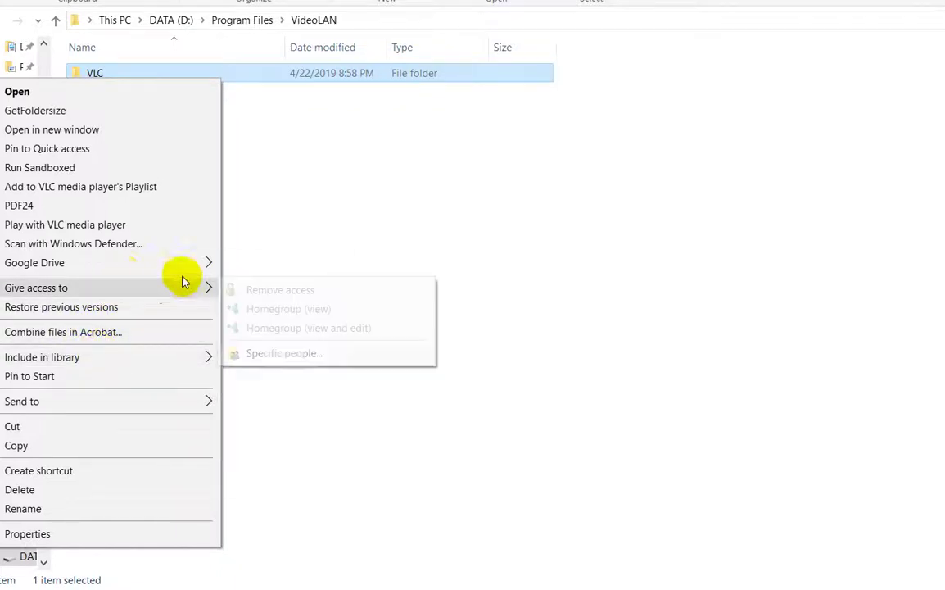
click(418, 133)
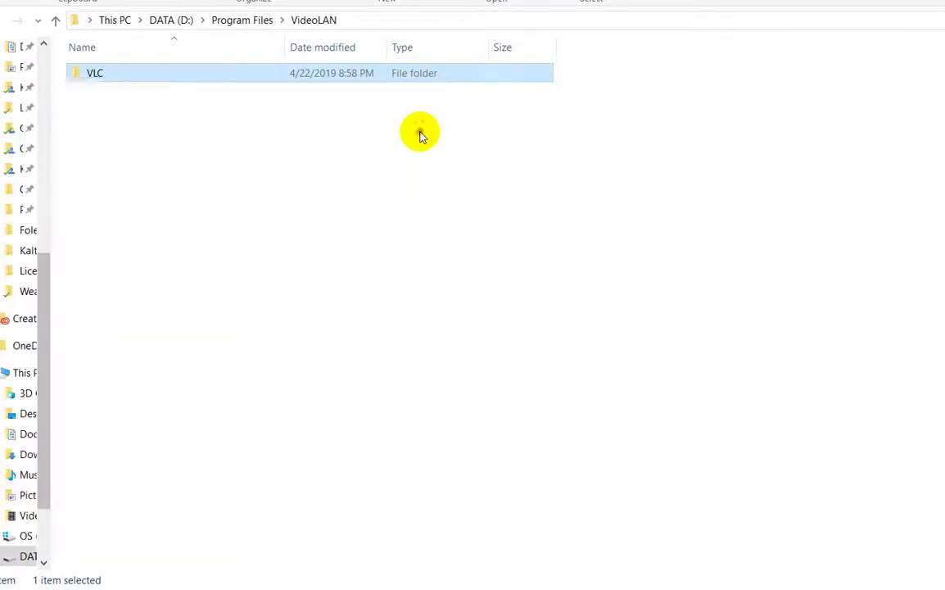
right_click(262, 77)
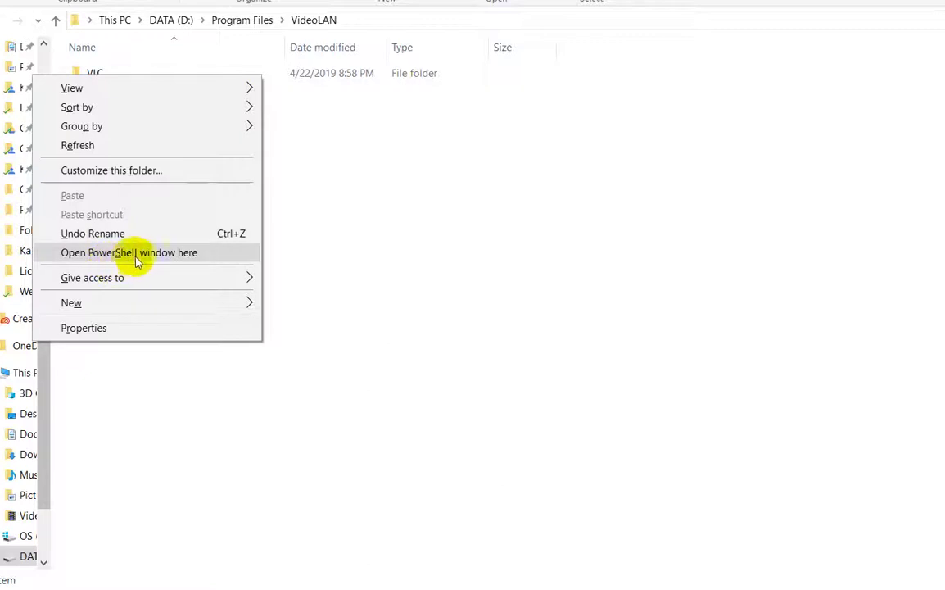
click(366, 269)
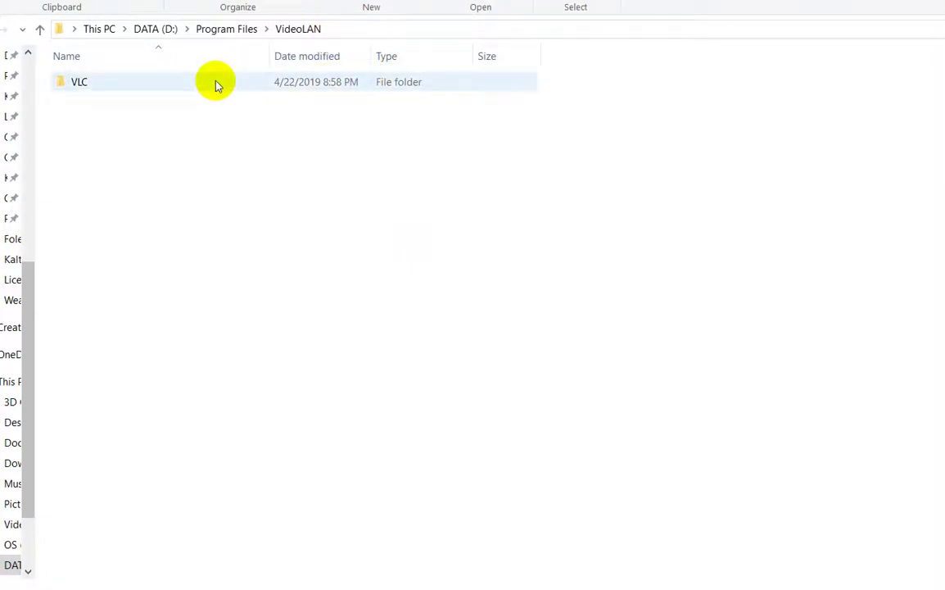
Step: Open the VLC folder and copy its address as text
double_click(95, 82)
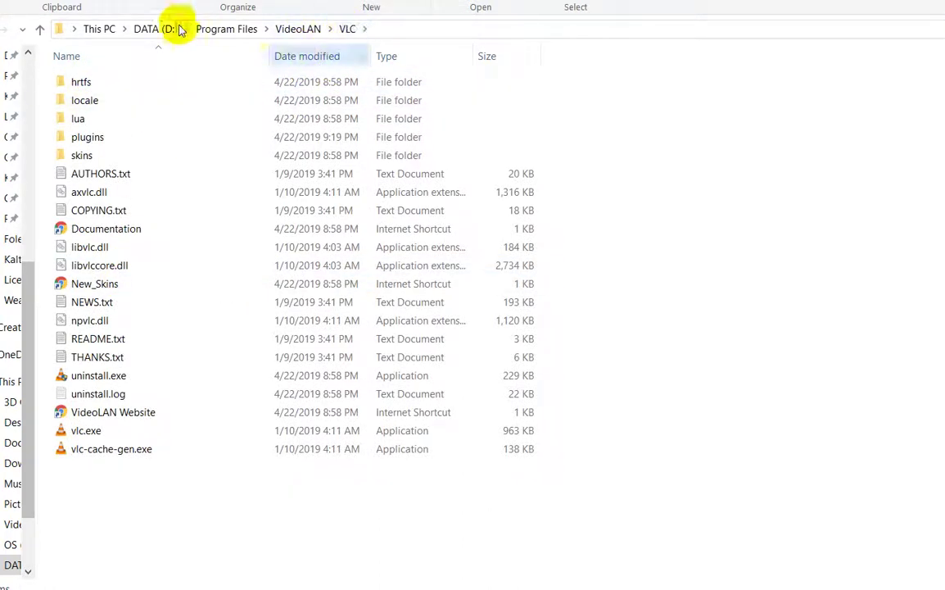
right_click(346, 32)
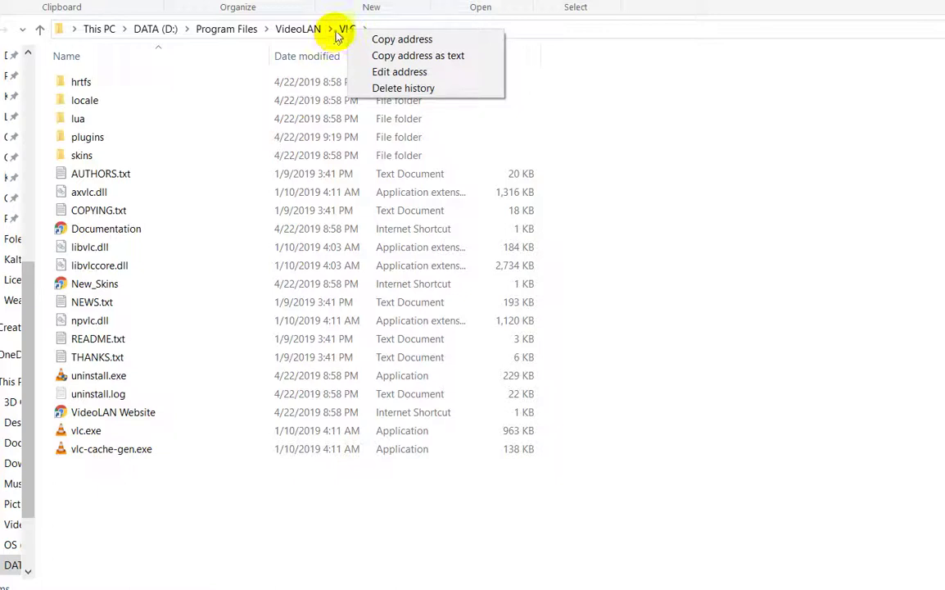
click(409, 57)
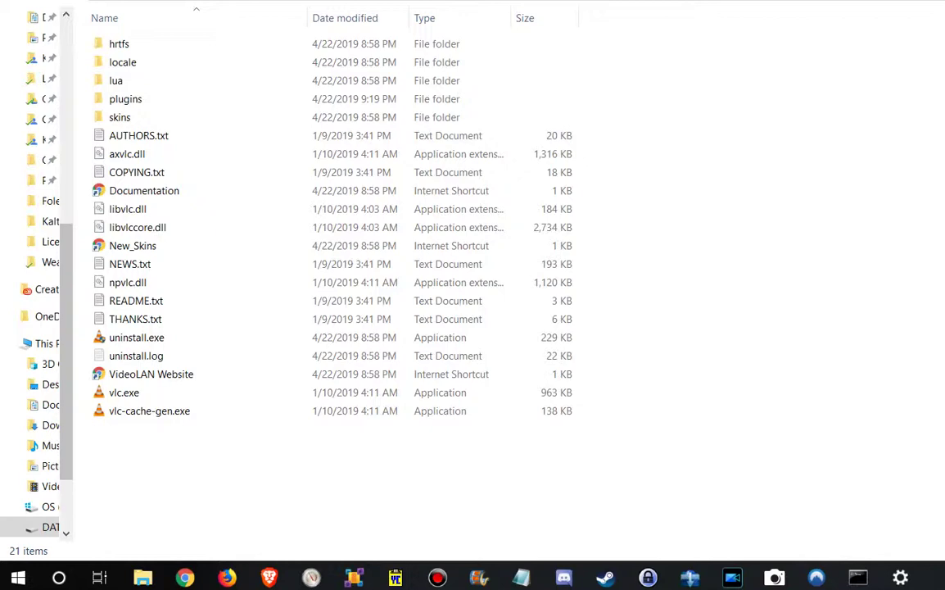
Step: Search Windows for cmd and open Command Prompt as administrator
key(super)
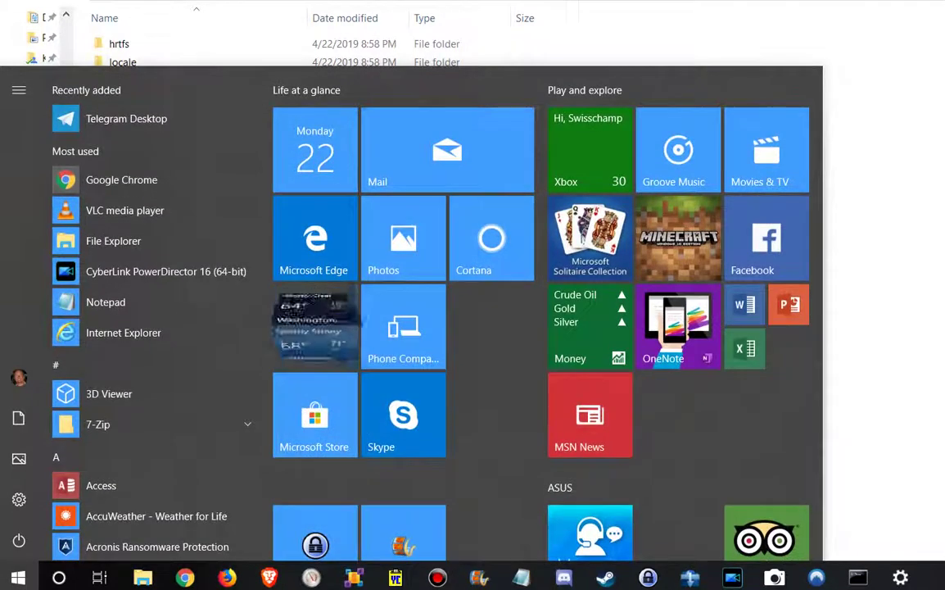
text(c)
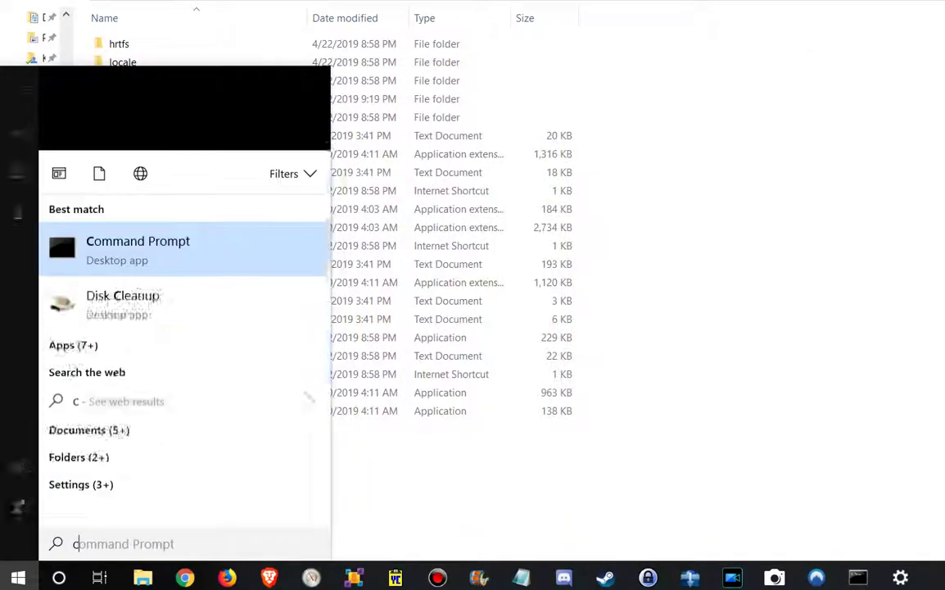
text(md)
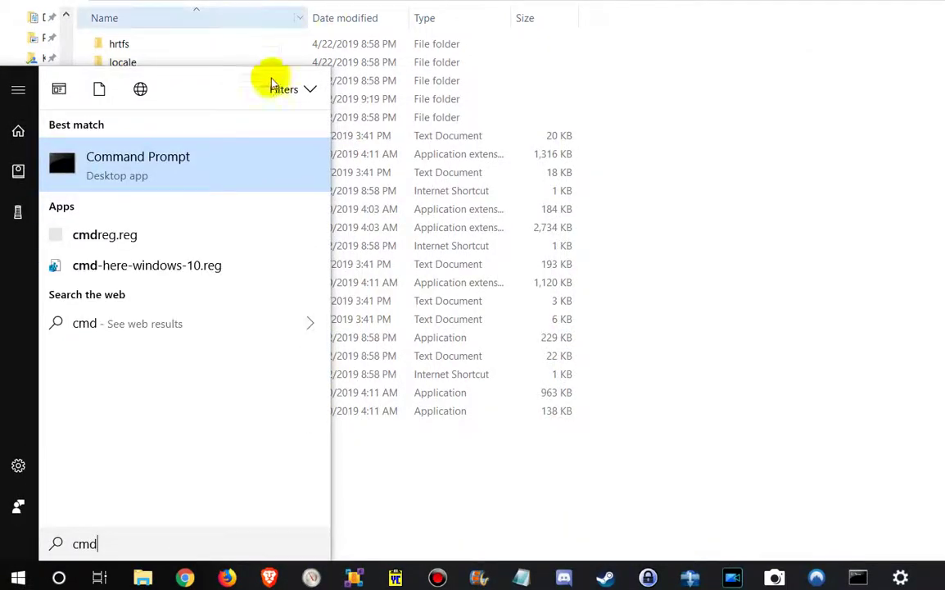
right_click(135, 168)
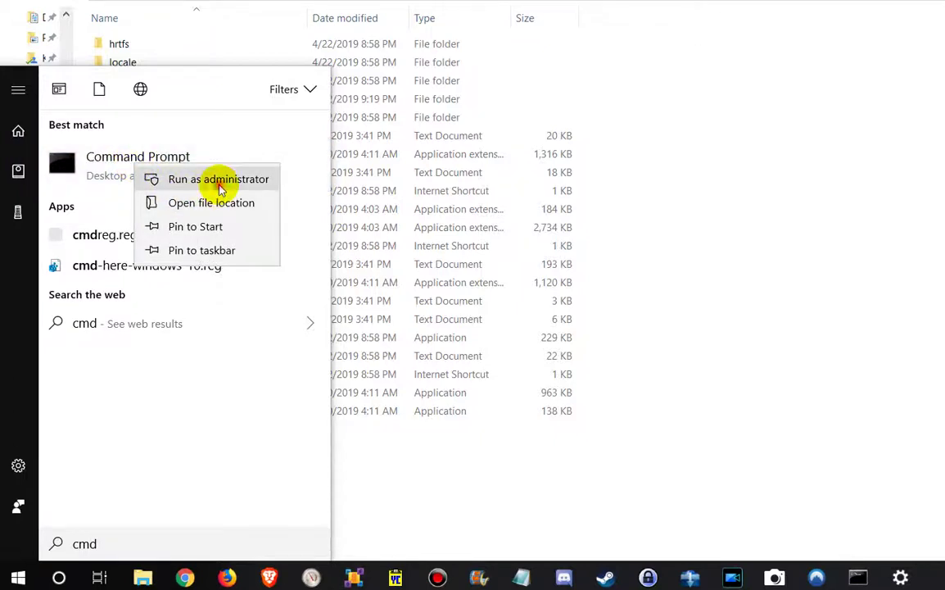
click(207, 177)
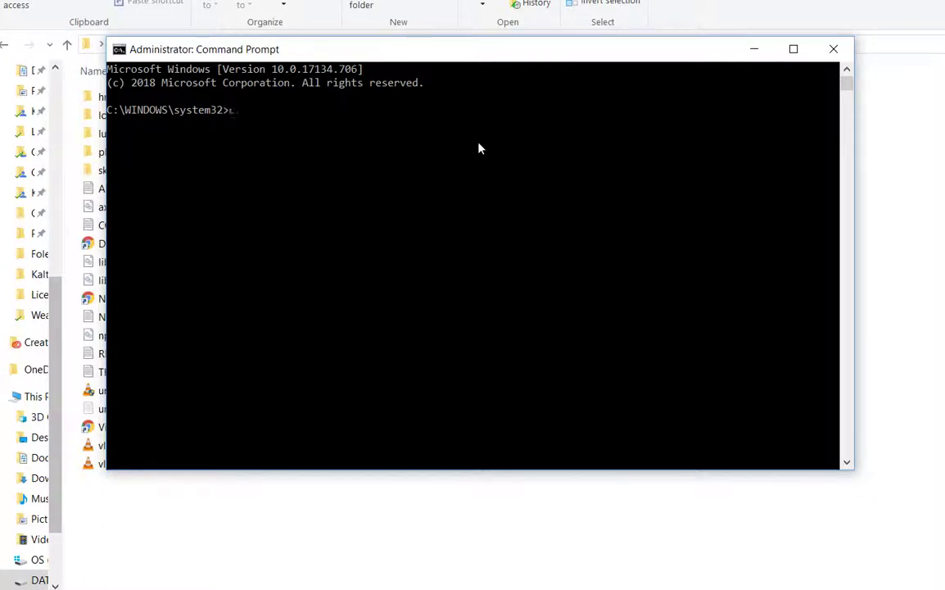
Step: Run cd with the copied path D:\Program Files\VideoLAN\VLC, and switch the prompt to drive d:
text(cd)
key(ctrl+v)
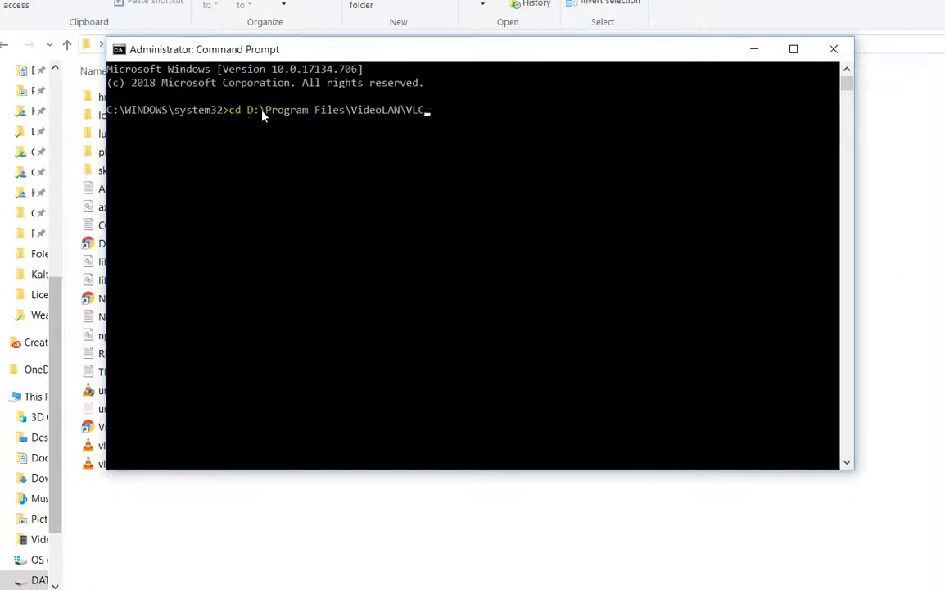
key(Return)
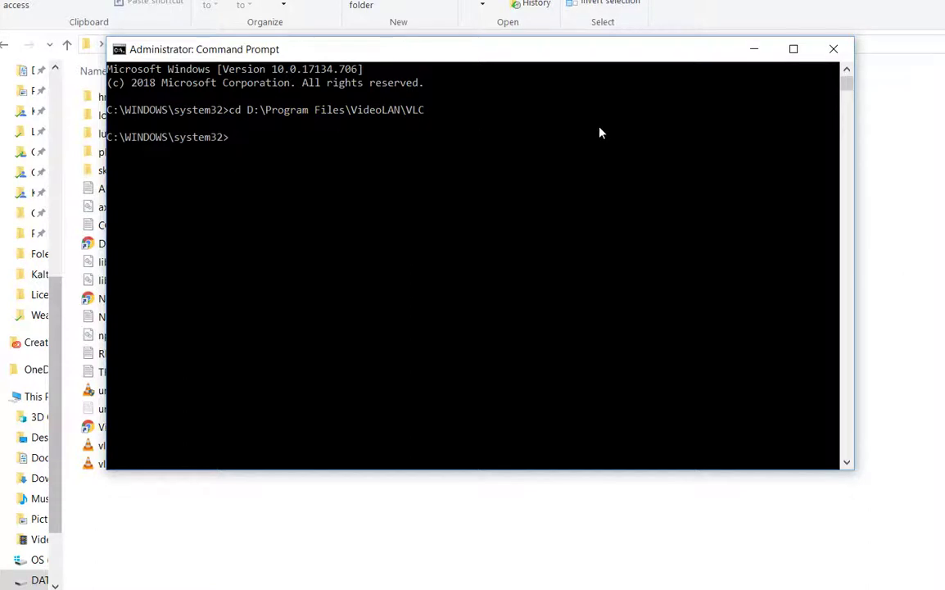
text(d:)
key(Return)
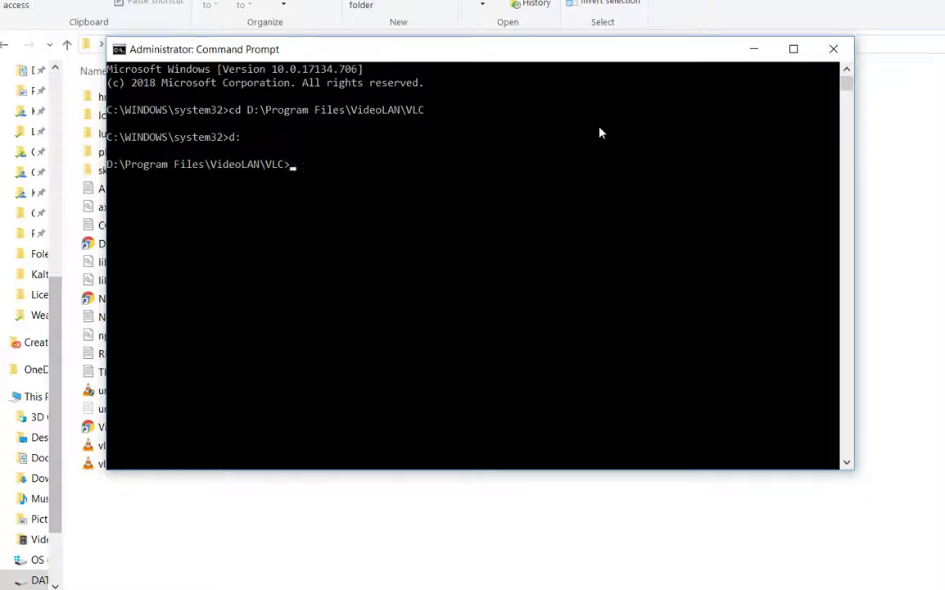
key(ctrl+v)
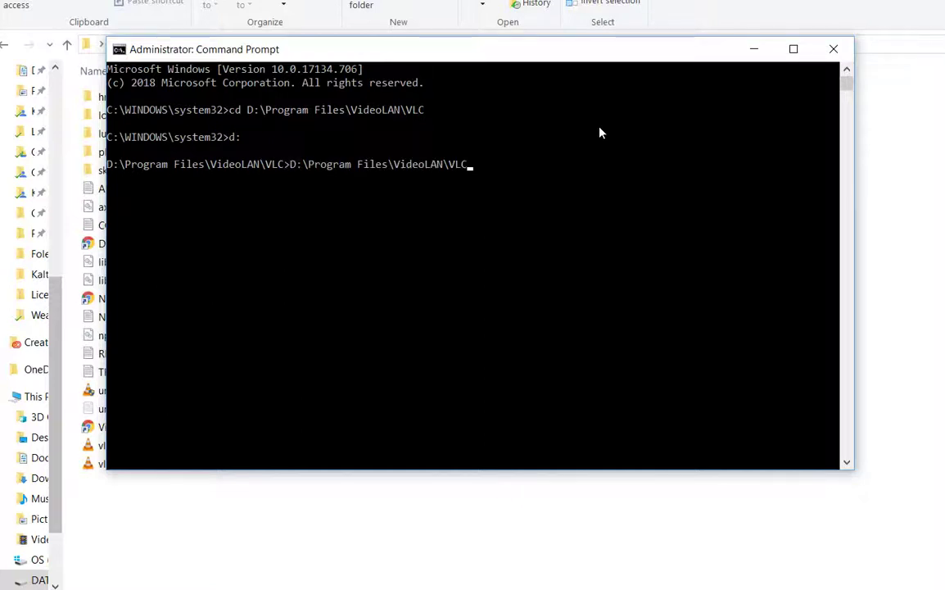
key(BackSpace)
key(BackSpace)
key(BackSpace)
key(BackSpace)
key(BackSpace)
key(BackSpace)
key(BackSpace)
key(BackSpace)
key(BackSpace)
key(BackSpace)
key(BackSpace)
key(BackSpace)
key(BackSpace)
key(BackSpace)
key(BackSpace)
key(BackSpace)
key(BackSpace)
key(BackSpace)
key(BackSpace)
key(BackSpace)
key(BackSpace)
key(BackSpace)
key(BackSpace)
key(BackSpace)
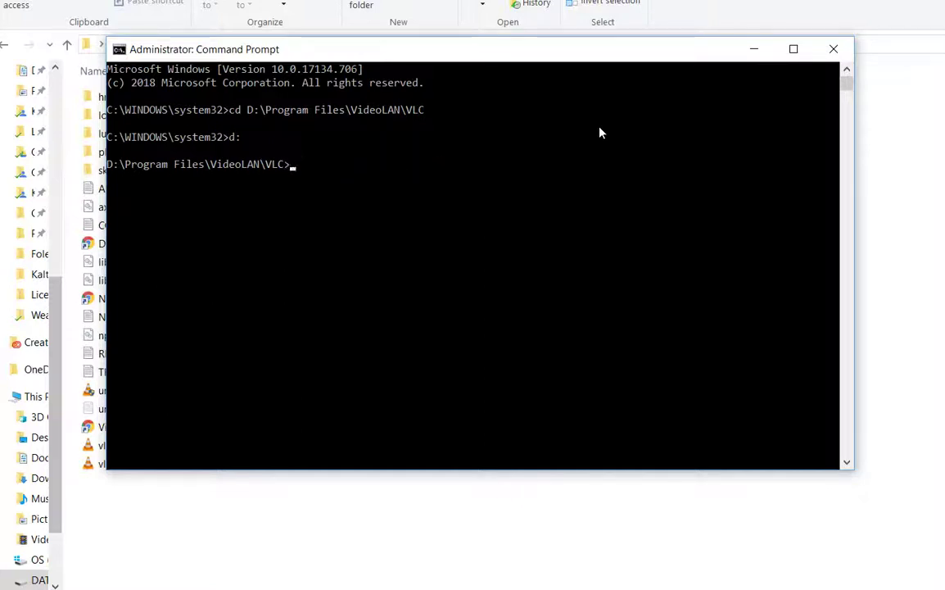
Step: Run cd D:\Program Files\VideoLAN\VLC once more from the D: drive prompt
text(cd)
key(ctrl+v)
key(Return)
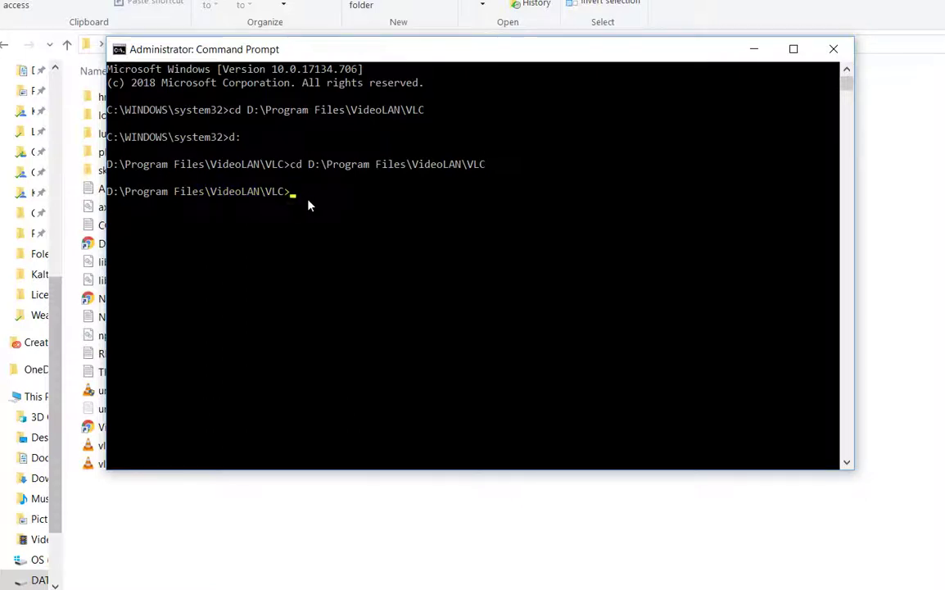
Step: Paste the command vlc-cache-gen c:\Program Files\videolan\vlc\plugins at the prompt without running it
click(753, 51)
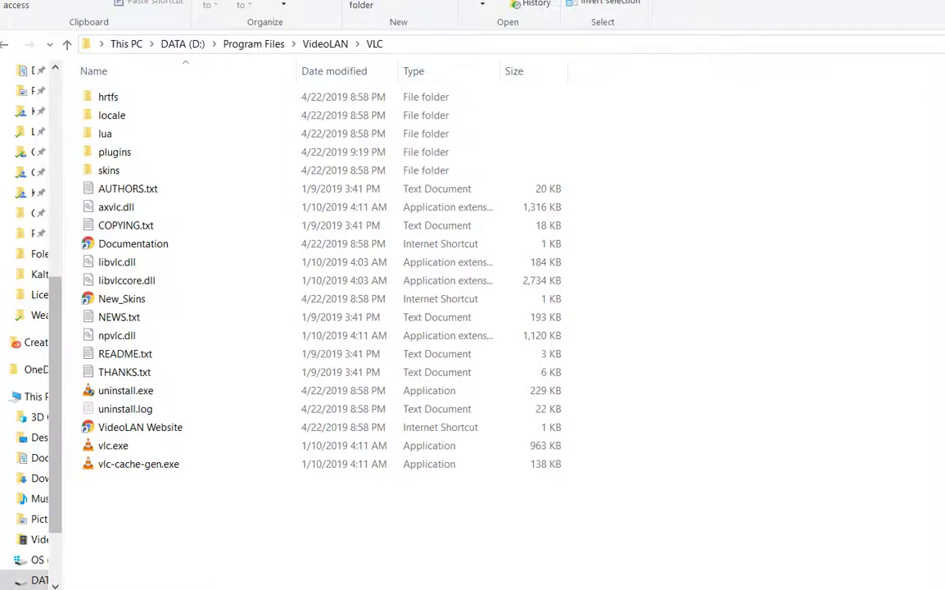
key(alt+Tab)
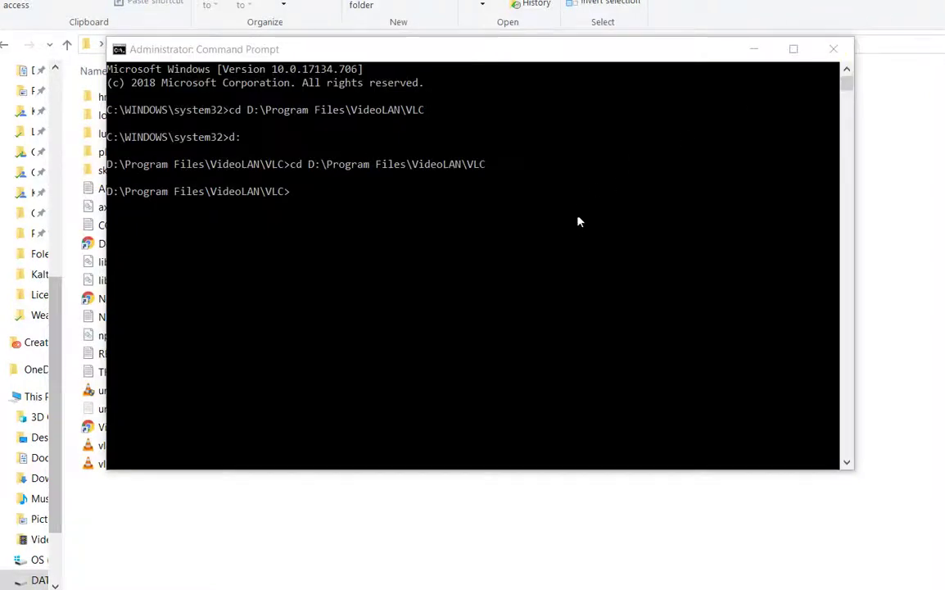
click(335, 197)
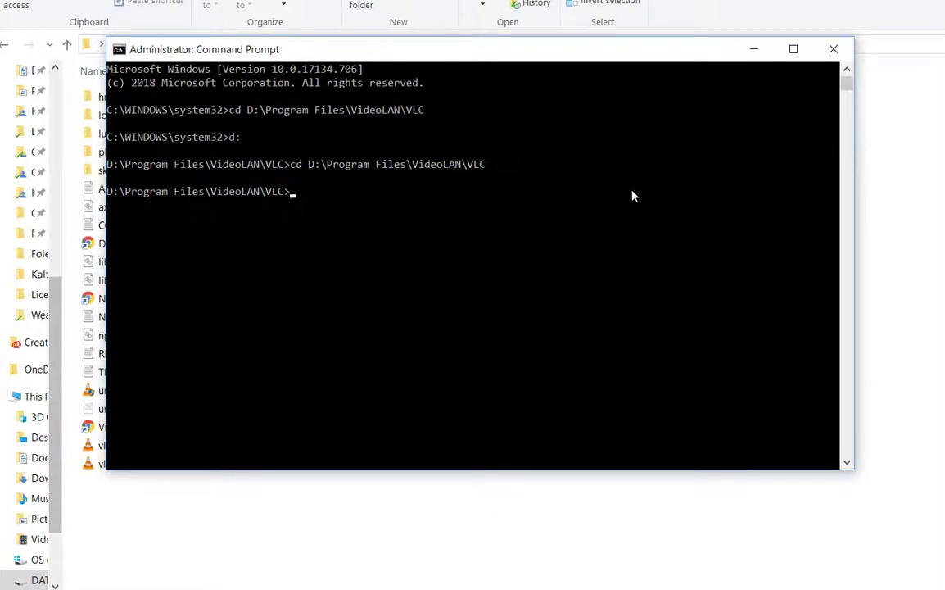
key(ctrl+v)
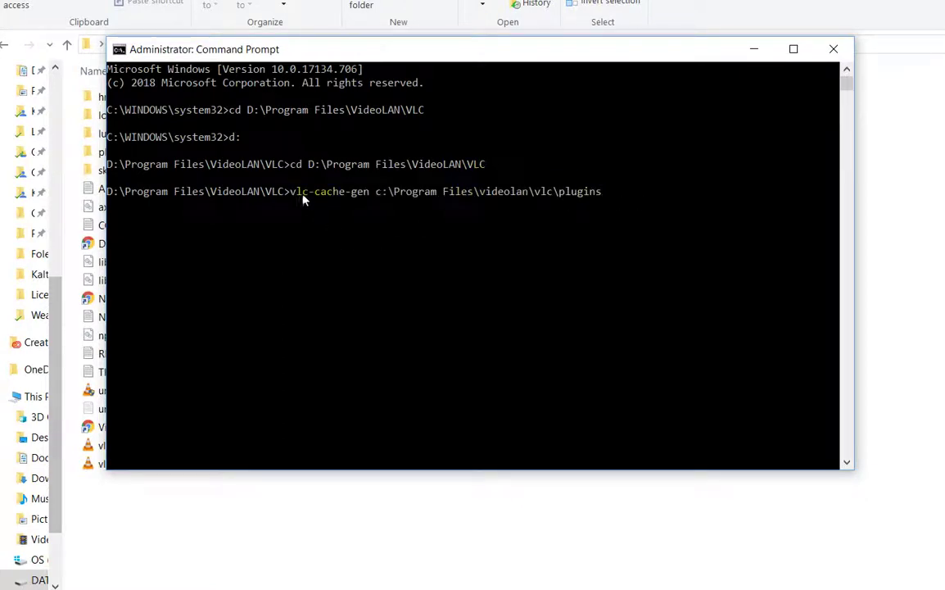
Step: Change the drive letter of the plugins path in the vlc-cache-gen command to d
click(379, 195)
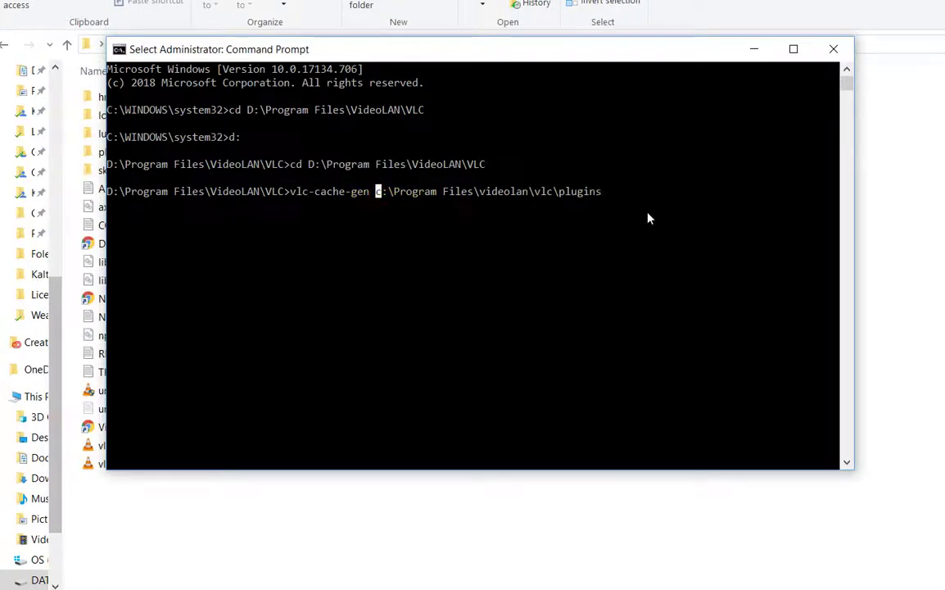
key(Escape)
key(Left)
key(Left)
key(Left)
key(Left)
key(Left)
key(Left)
key(Left)
key(Left)
key(Left)
key(Left)
key(Left)
key(Left)
key(Left)
key(Left)
key(Left)
key(Left)
key(Left)
key(Left)
key(Left)
key(Left)
key(Right)
key(Delete)
text(d)
Step: Check the vlc-cache-gen command at the prompt, going over the executable name and the start of the d: path
key(Left)
key(Left)
key(Left)
key(Left)
key(Left)
key(Left)
key(Left)
key(Left)
key(Left)
key(Left)
key(Left)
key(Left)
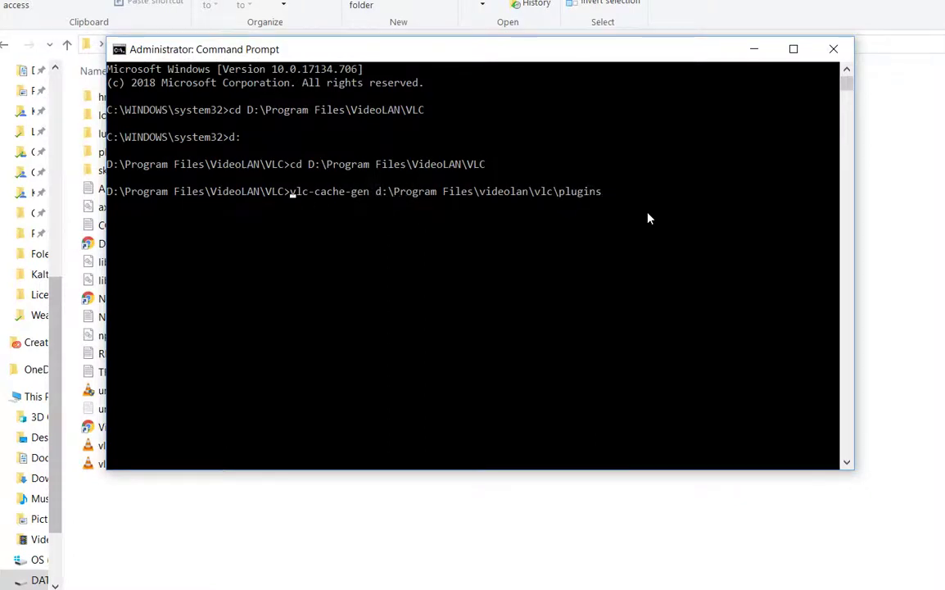
key(Right)
key(Right)
key(Right)
key(Right)
key(Right)
key(Right)
key(Right)
key(Right)
key(Right)
key(Right)
key(Right)
key(Right)
key(Right)
key(Right)
key(Left)
key(Left)
key(Left)
key(Left)
key(Left)
key(Left)
key(Left)
key(Left)
key(Left)
key(Left)
key(Left)
key(Right)
key(Right)
key(Right)
key(Right)
key(Right)
key(Right)
key(Right)
key(Right)
key(Right)
key(Right)
key(Right)
key(Right)
key(Right)
key(Left)
key(Left)
Step: Run the command vlc-cache-gen d:\Program Files\videolan\vlc\plugins to regenerate the plugin cache
key(Right)
key(Right)
key(Right)
key(Right)
key(Right)
key(Right)
key(Right)
key(Right)
key(Right)
key(Right)
key(Right)
key(Right)
key(Right)
key(Right)
key(Right)
key(Right)
key(Right)
key(Right)
key(Right)
key(Right)
key(Right)
key(Right)
key(Right)
key(Right)
key(Right)
key(Right)
key(Right)
key(Right)
key(Right)
key(Right)
key(Right)
key(Return)
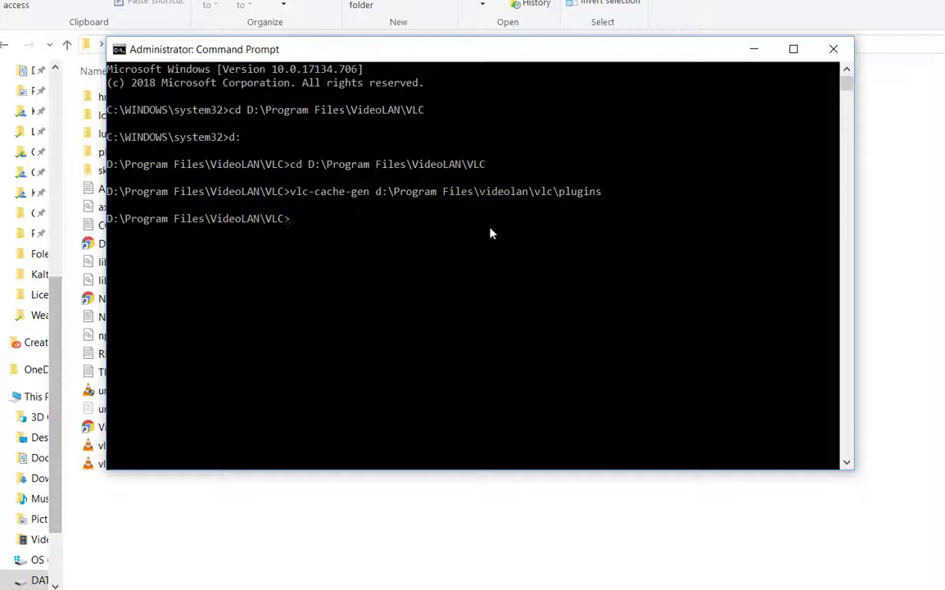
Step: Minimize the command prompt, open the plugins folder inside VLC, and select the plugins.dat file to check it
click(751, 50)
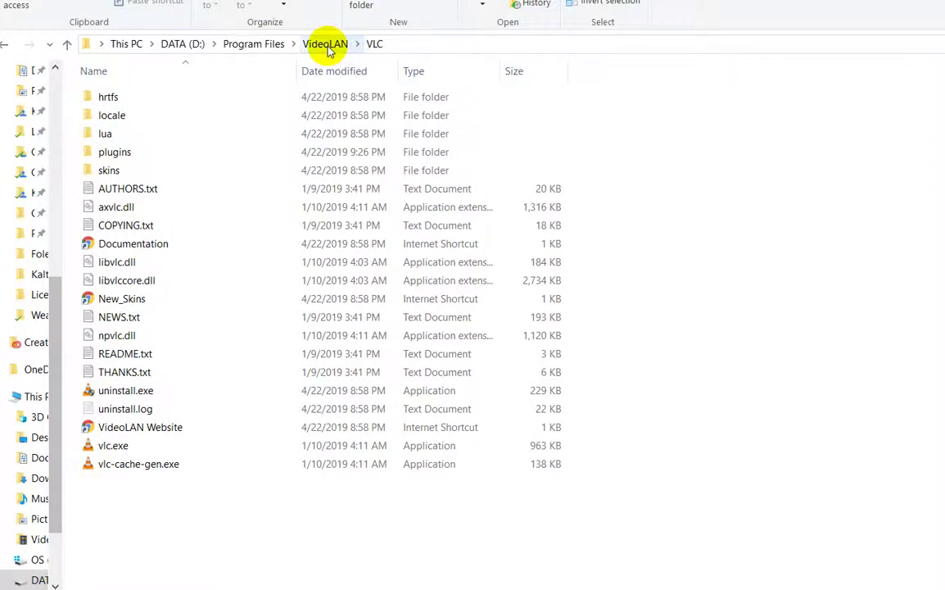
double_click(119, 152)
scroll(366, 336, down, 1)
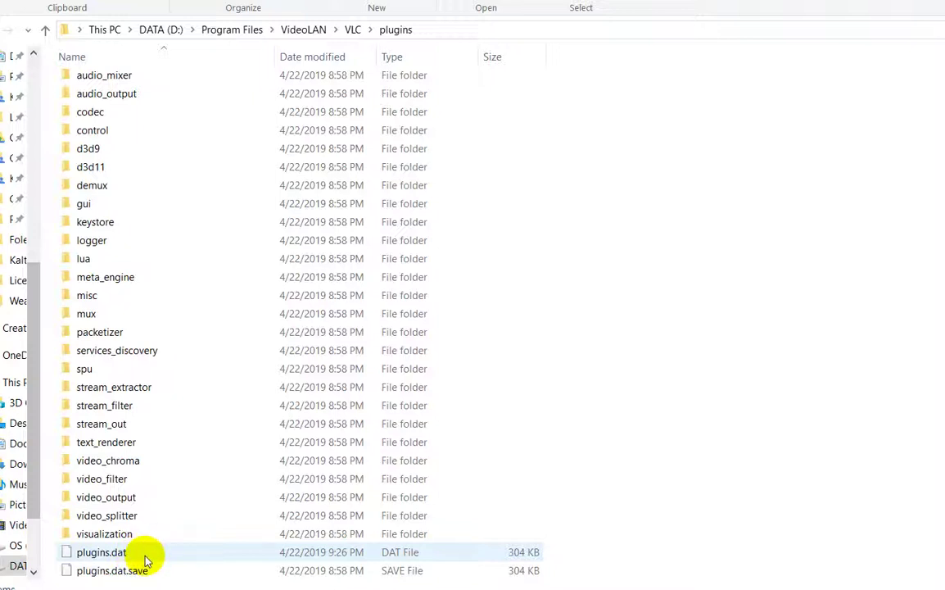
click(152, 555)
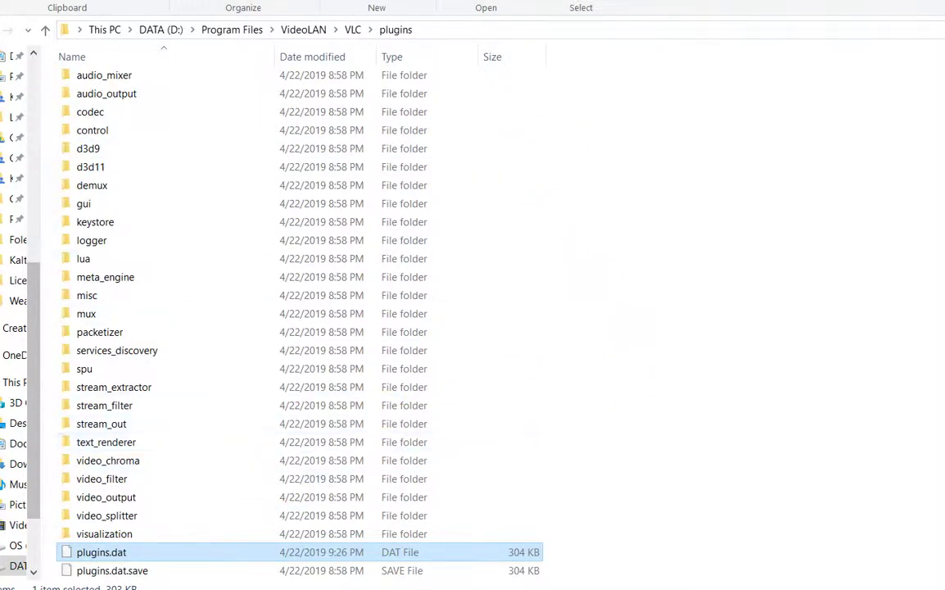
Step: Switch to the Kaltfron 19.4.2019 folder window and select the video GH010201.MP4
mouse_move(541, 587)
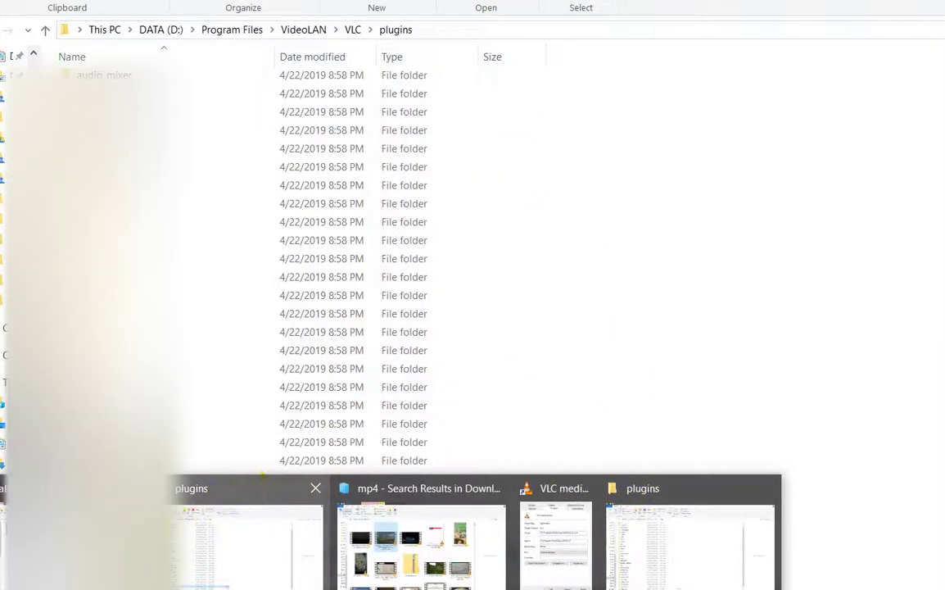
click(49, 508)
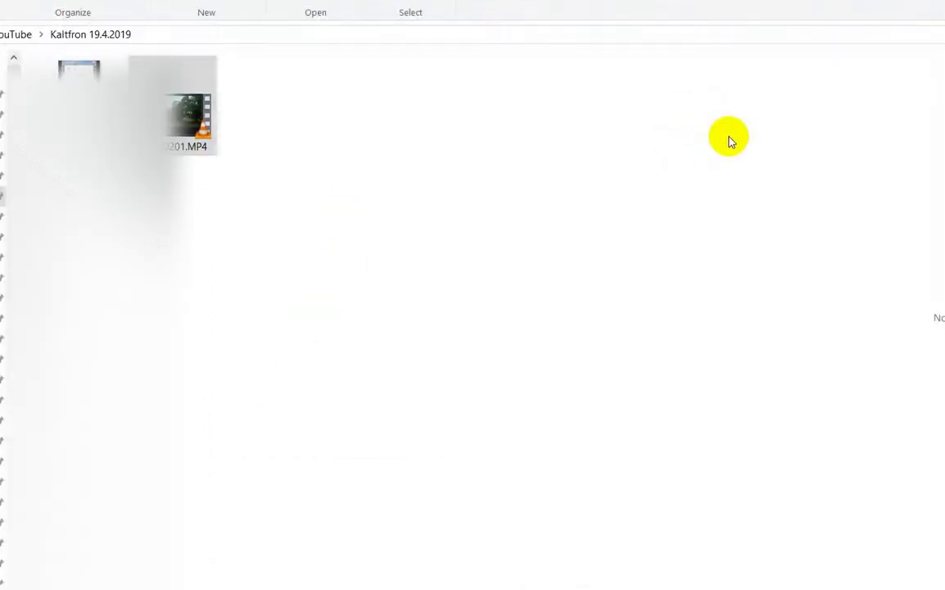
click(184, 121)
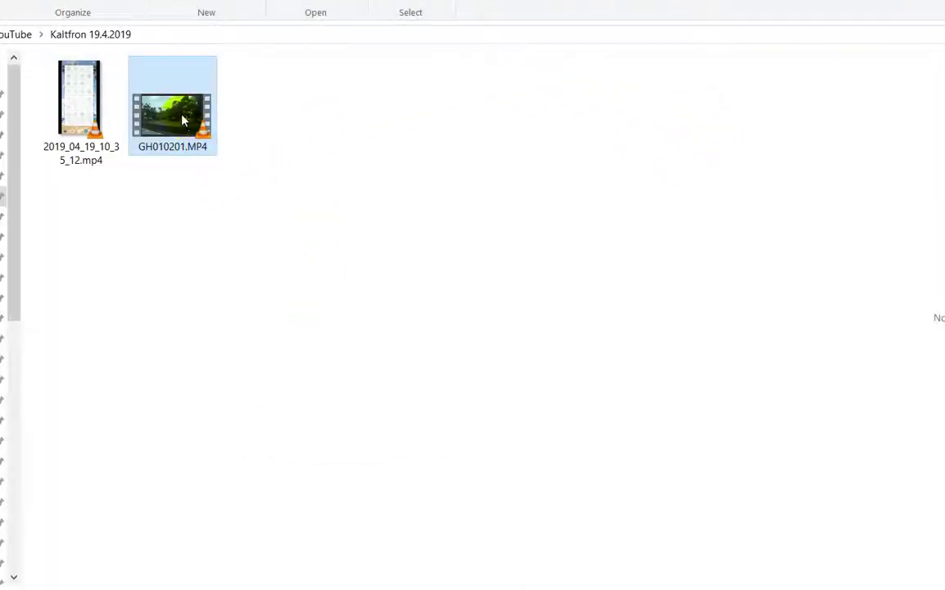